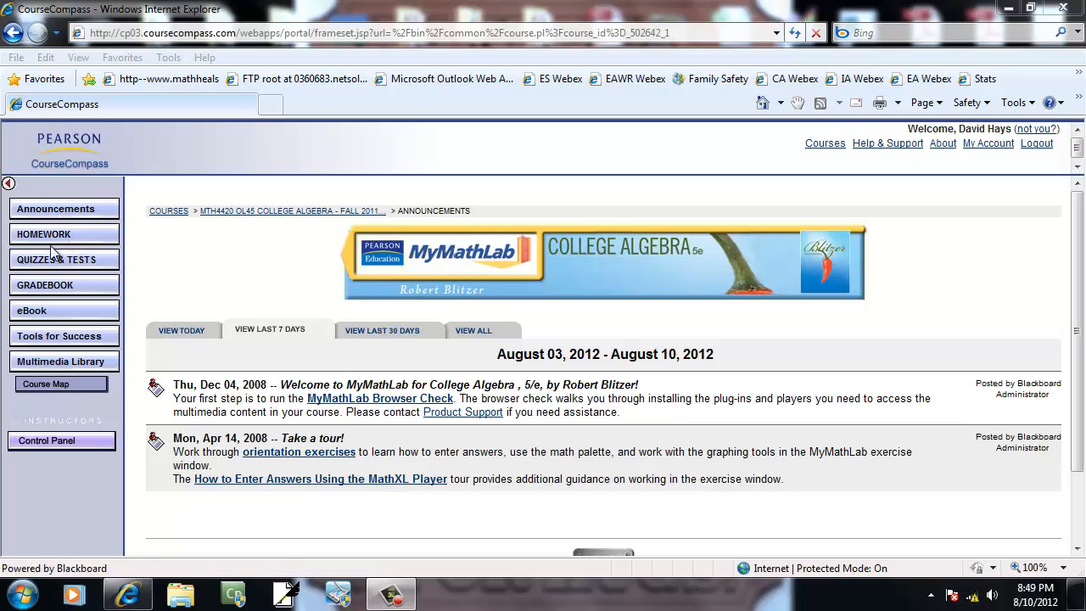
# Open the Section P.5 Homework from the homework list, choose to improve the score, and open Question 11
pyautogui.click(50, 236)
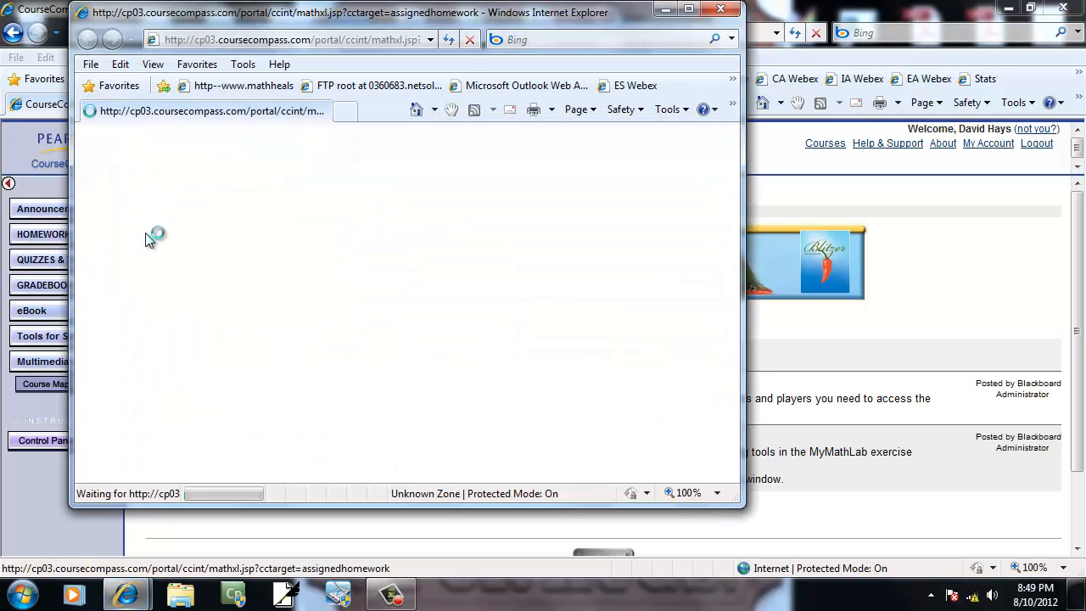
pyautogui.click(689, 10)
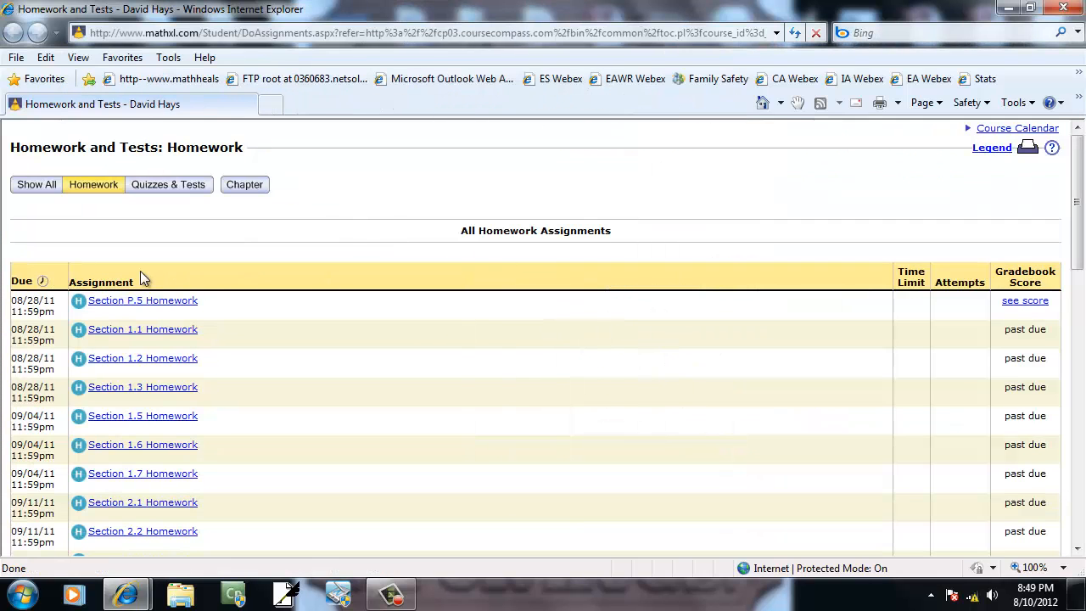
pyautogui.click(146, 304)
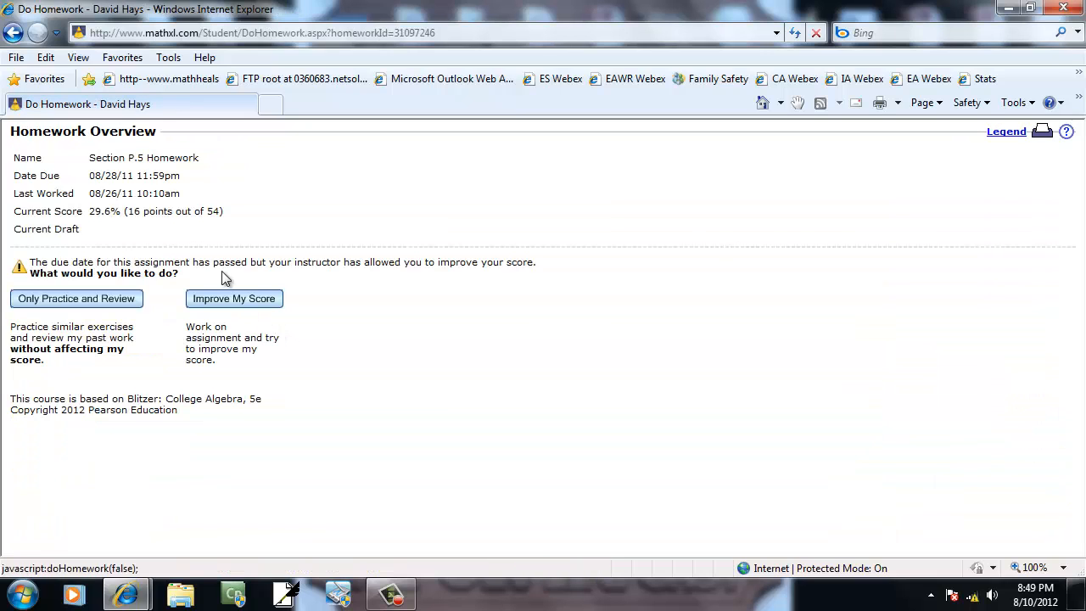
pyautogui.click(239, 298)
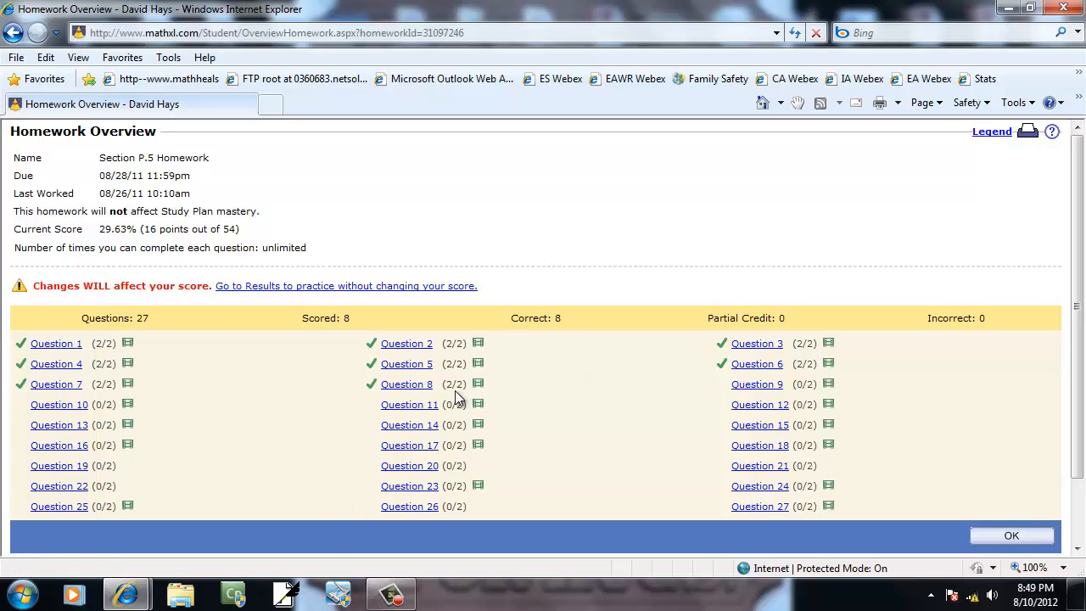
pyautogui.click(408, 407)
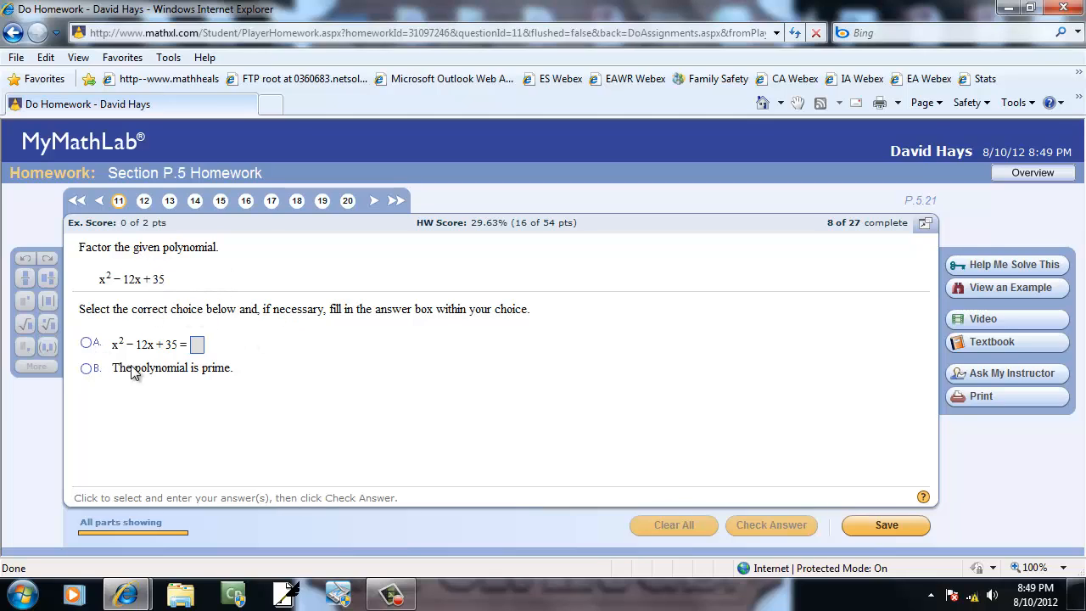
# Submit (x+5)(x+7) under choice A as the factorization of x² − 12x + 35 and dismiss the feedback
pyautogui.click(88, 344)
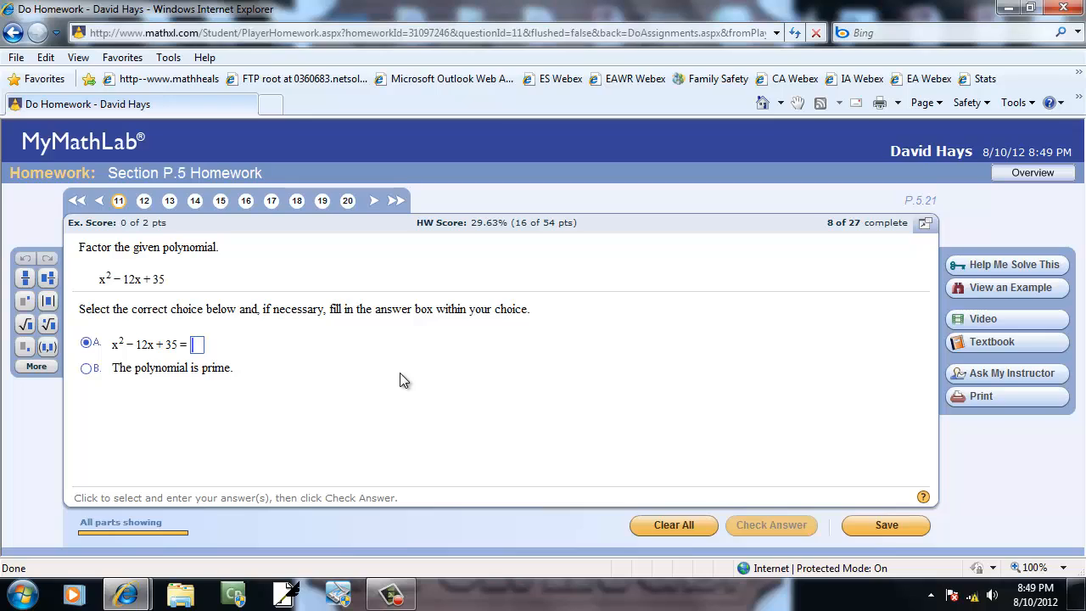
pyautogui.write('(x')
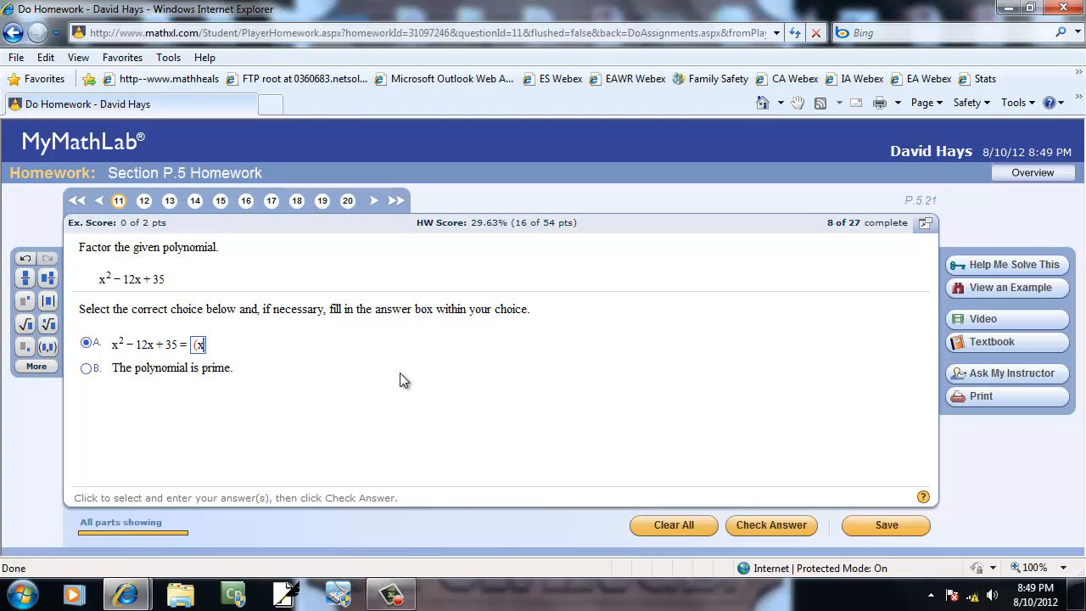
pyautogui.write(' + 5)(x + 7)')
pyautogui.click(770, 524)
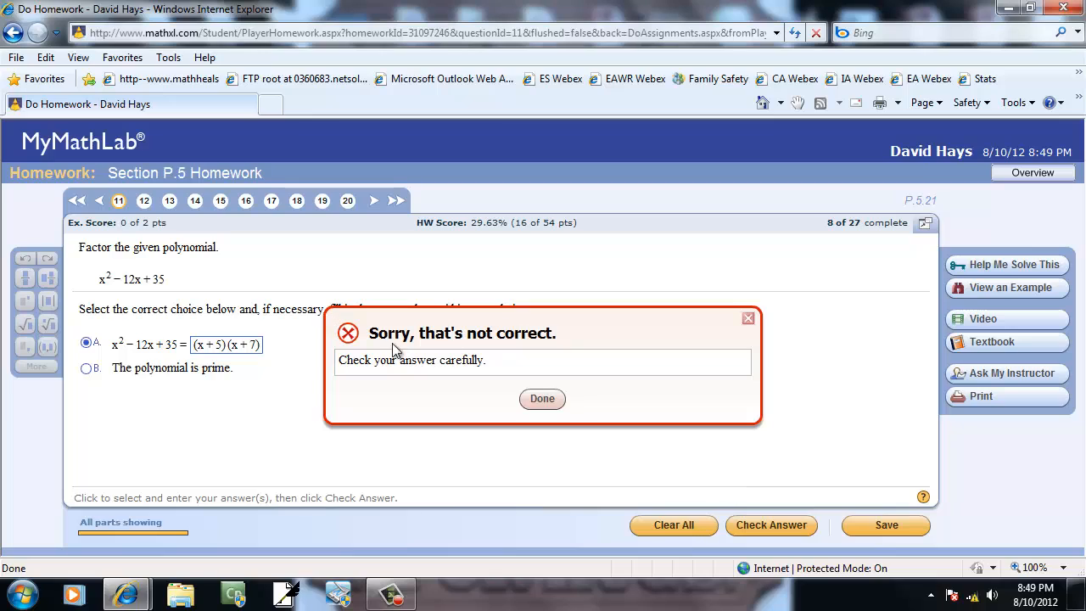
pyautogui.click(545, 398)
# Change the second factor to (x−7), resubmit (x+5)(x−7), and review the submitted answer against the correct one
pyautogui.click(236, 344)
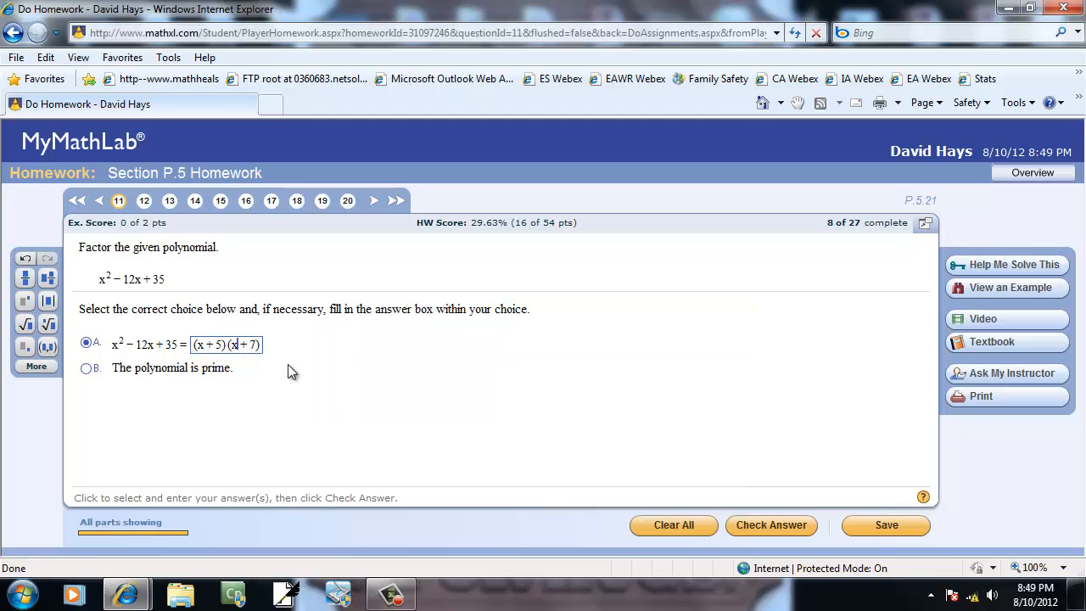
pyautogui.write('-')
pyautogui.click(771, 527)
pyautogui.click(549, 399)
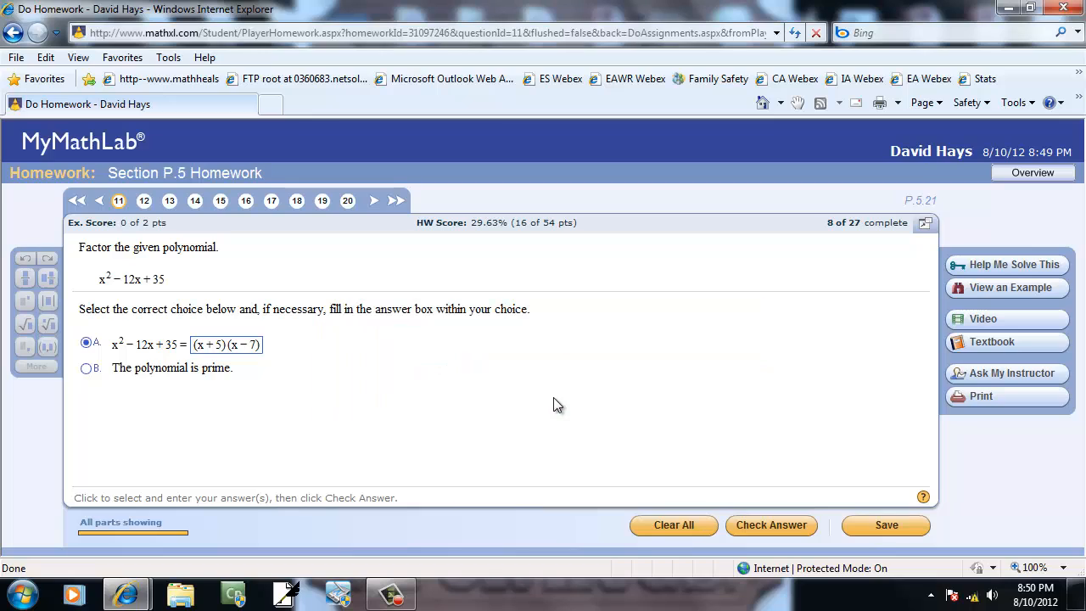
pyautogui.click(758, 525)
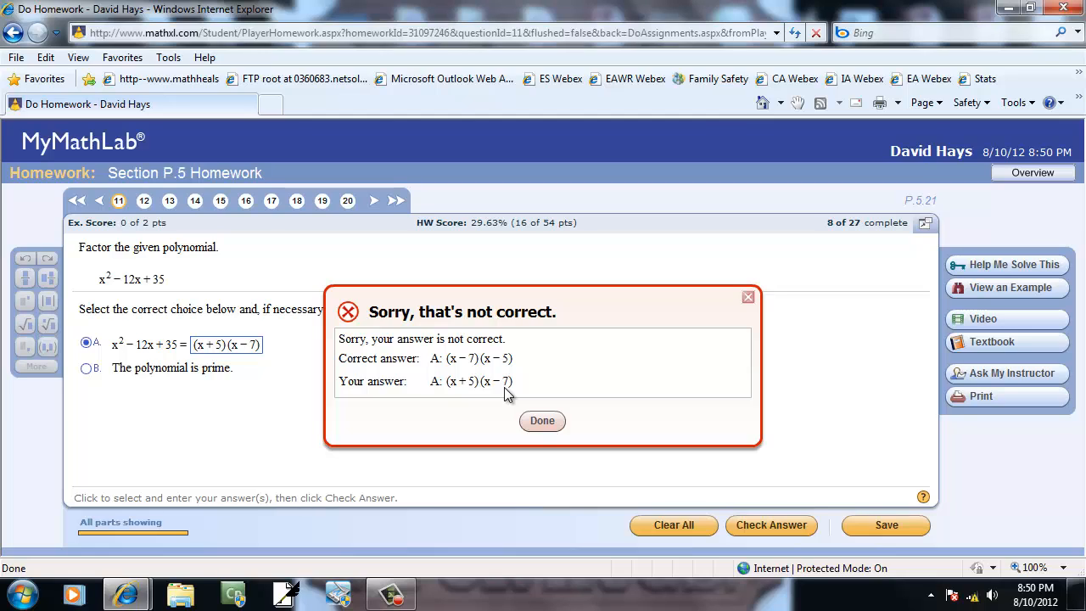
pyautogui.click(542, 420)
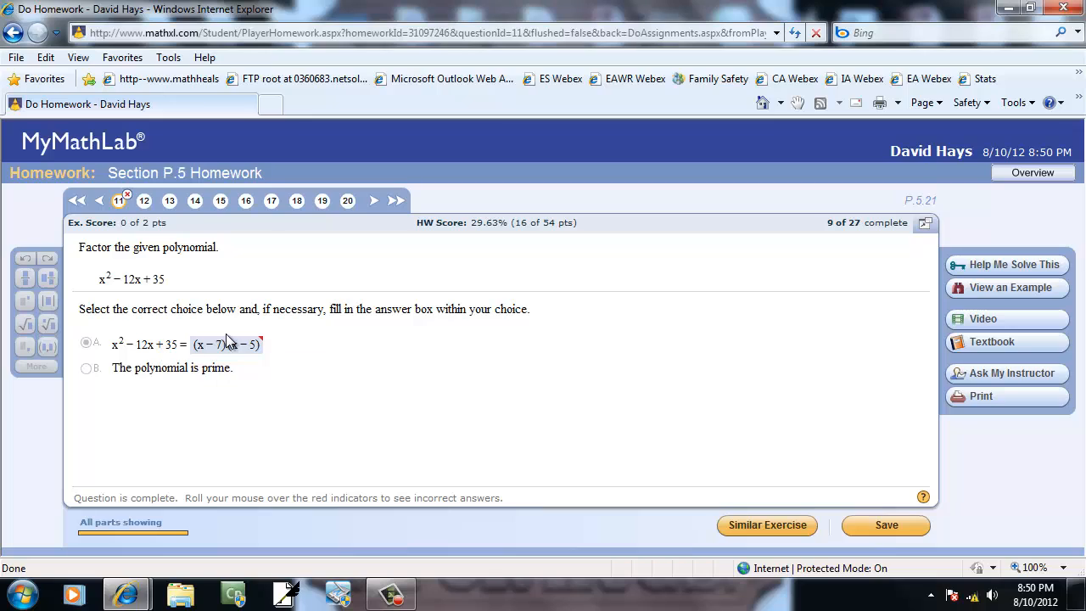
pyautogui.moveTo(263, 342)
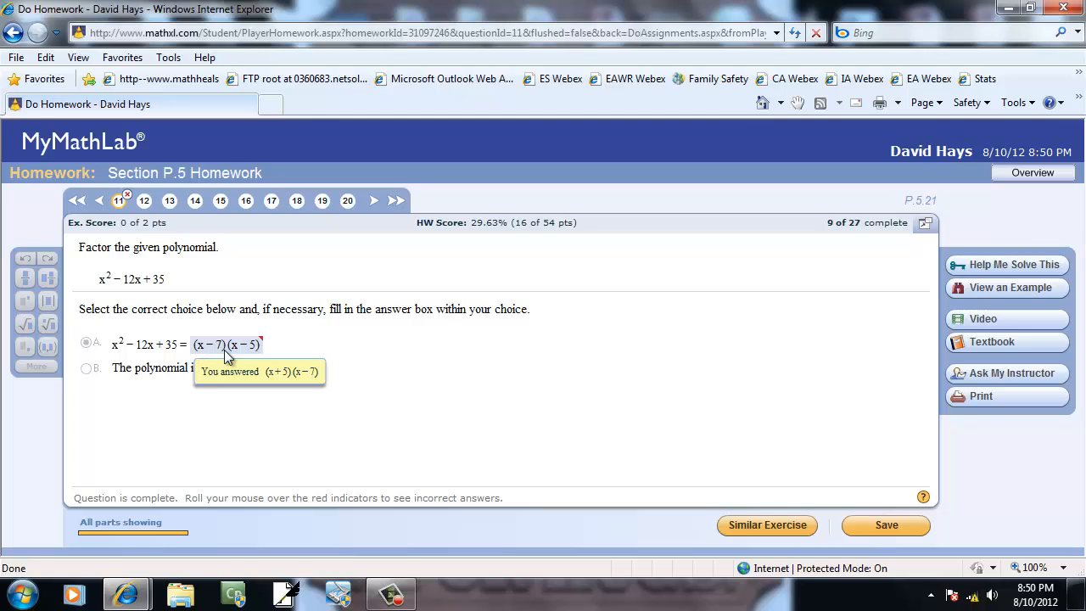
# Load a similar exercise and submit (x+2)(x+6) under choice A as the factorization of x² − 8x + 12
pyautogui.click(777, 522)
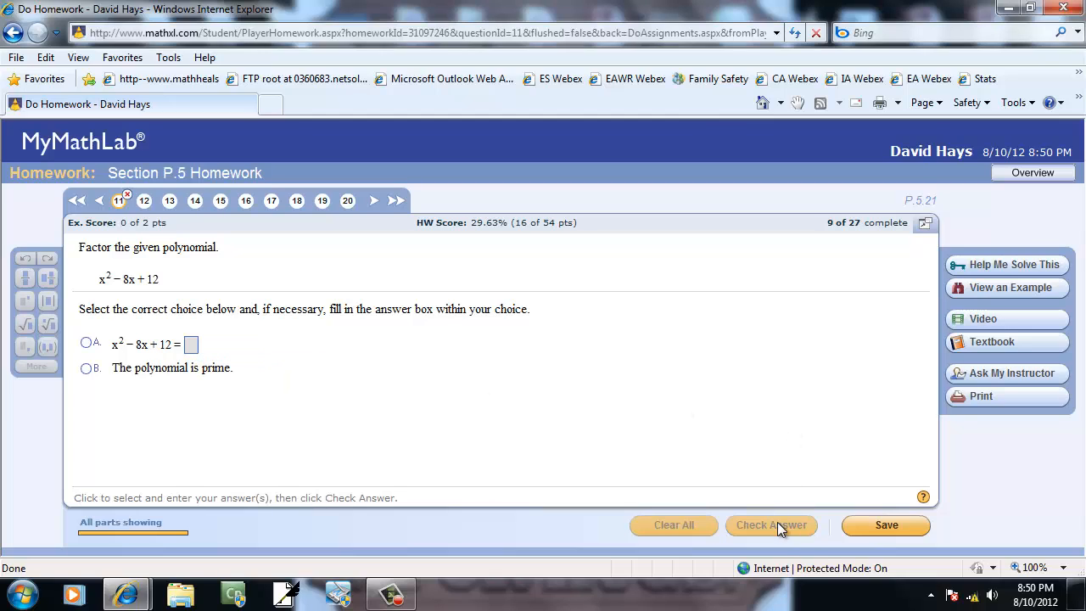
pyautogui.click(101, 348)
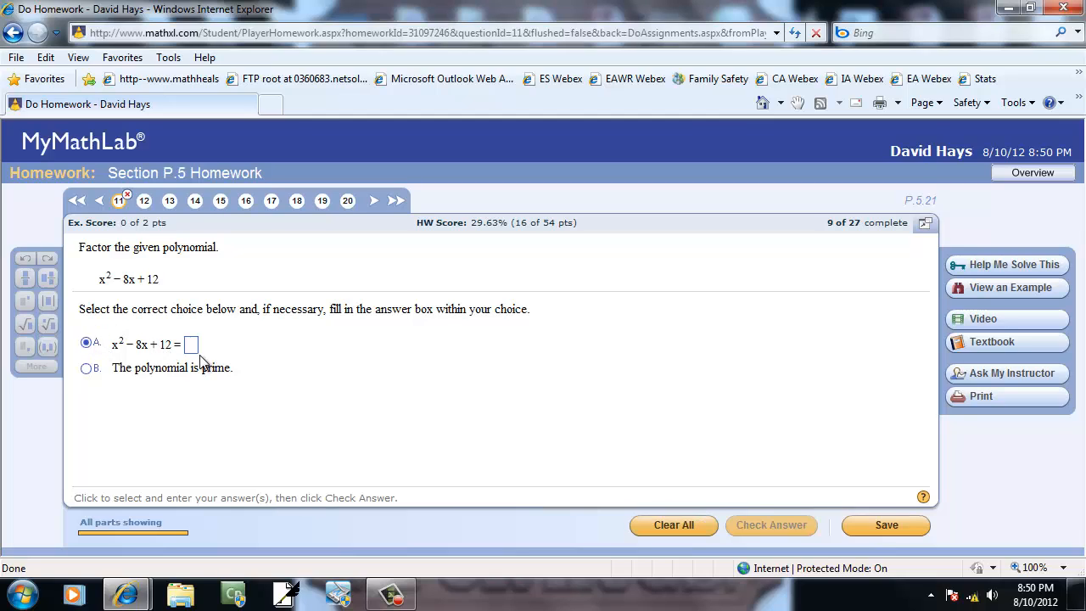
pyautogui.write('(')
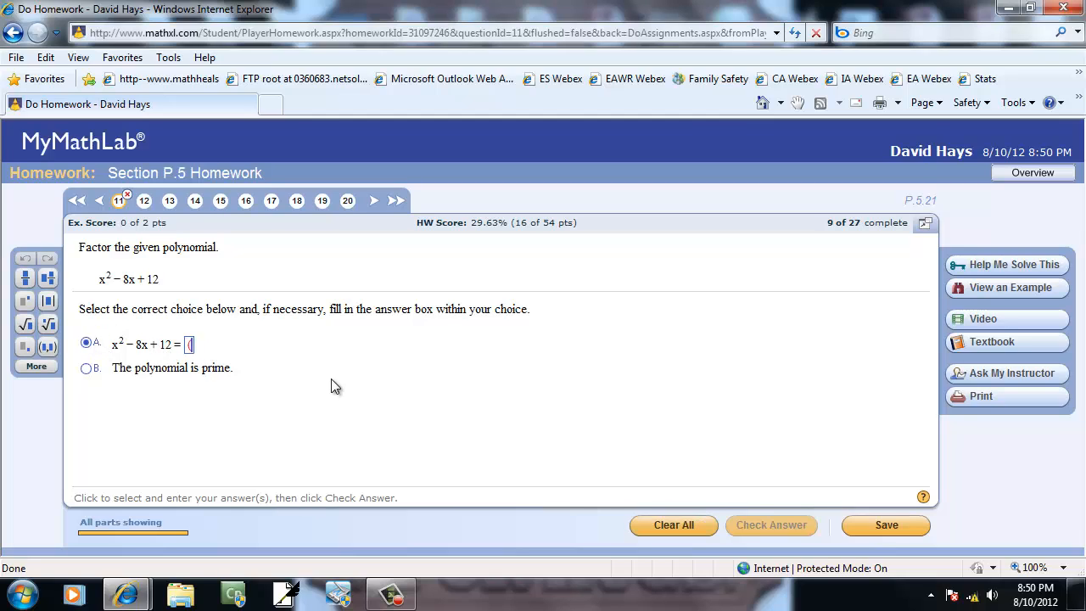
pyautogui.write('x + 2)(x + 6)')
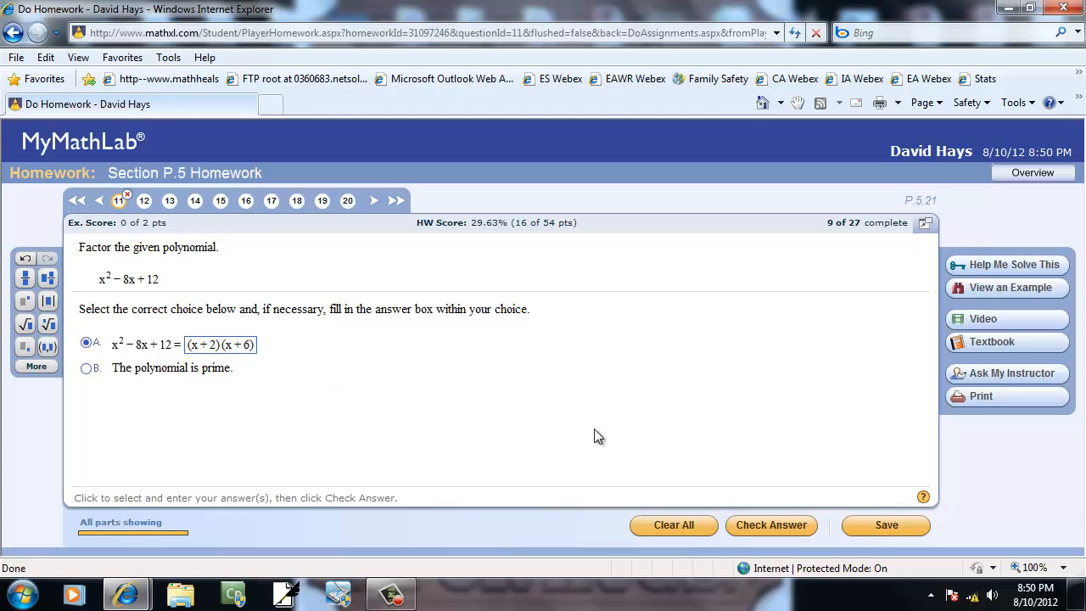
pyautogui.click(770, 522)
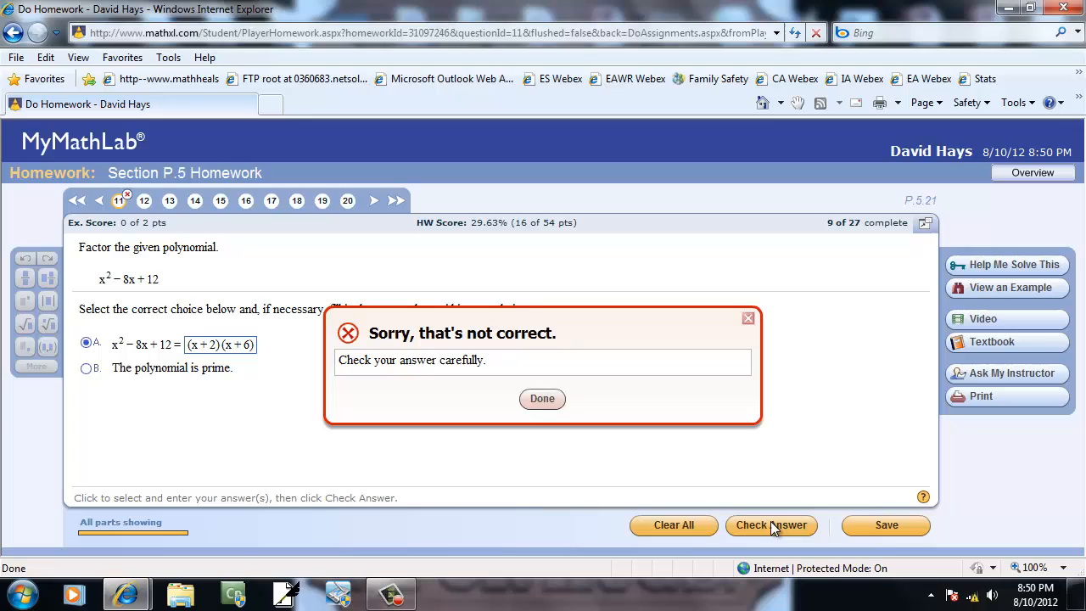
pyautogui.click(528, 406)
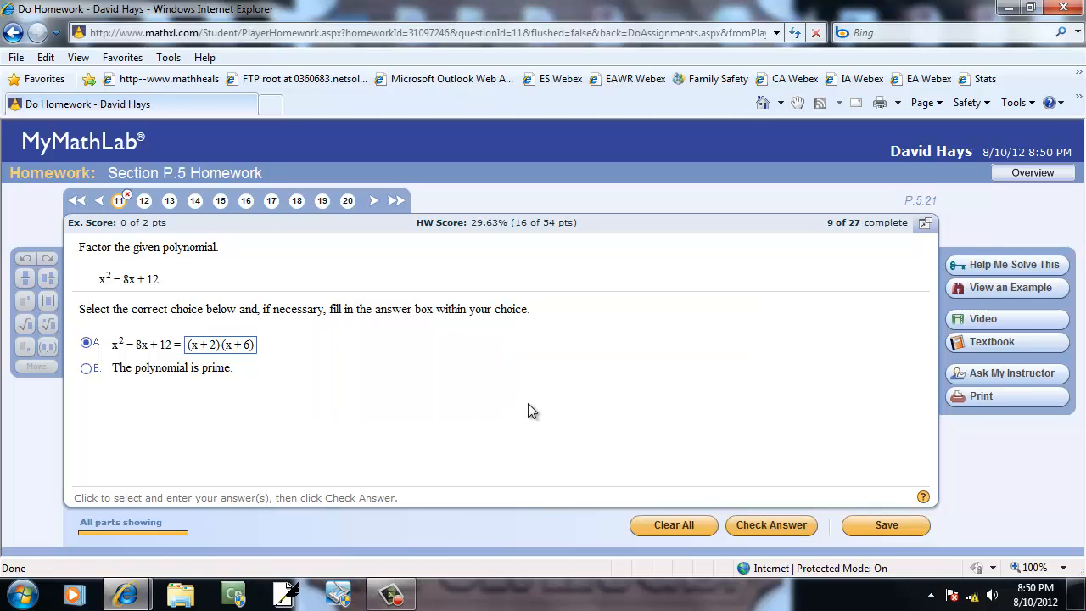
# Go through the Help Me Solve This guidance for x² − 8x + 12 and answer its integer-pair question with −2, −6
pyautogui.click(989, 270)
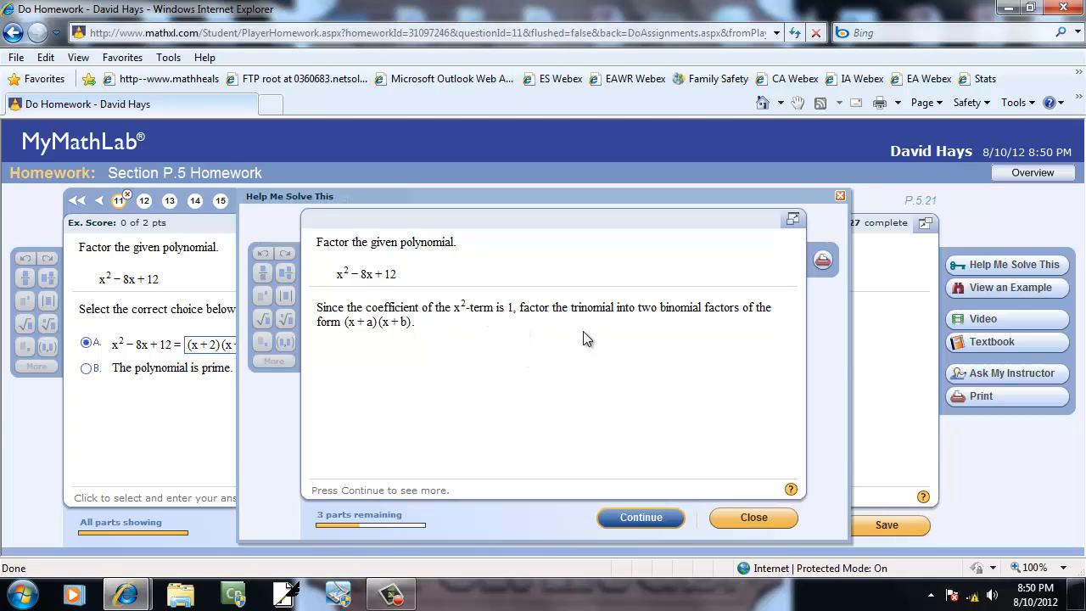
pyautogui.click(638, 509)
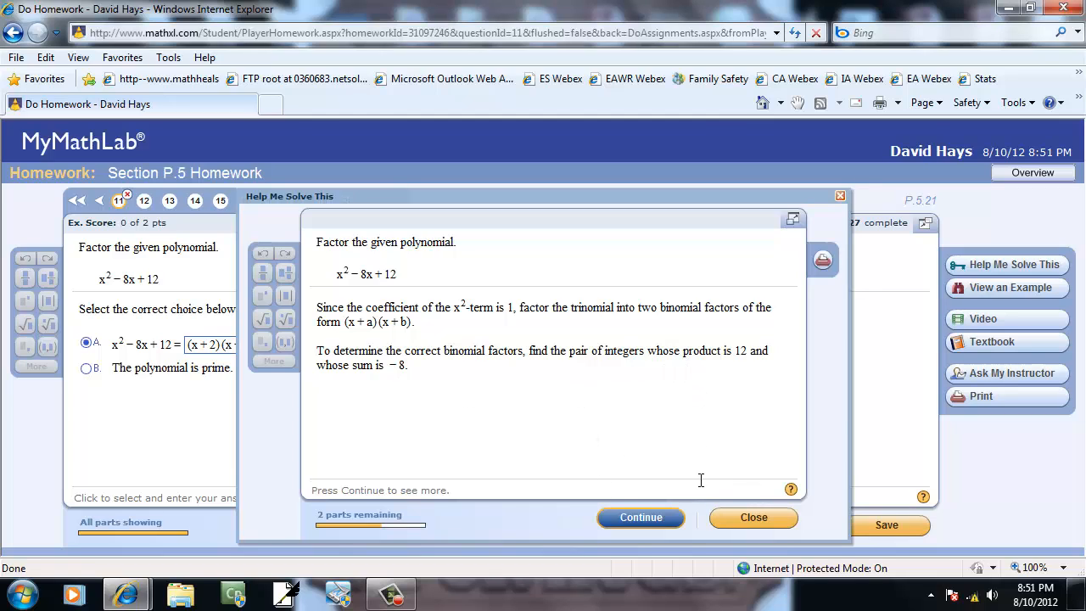
pyautogui.click(655, 518)
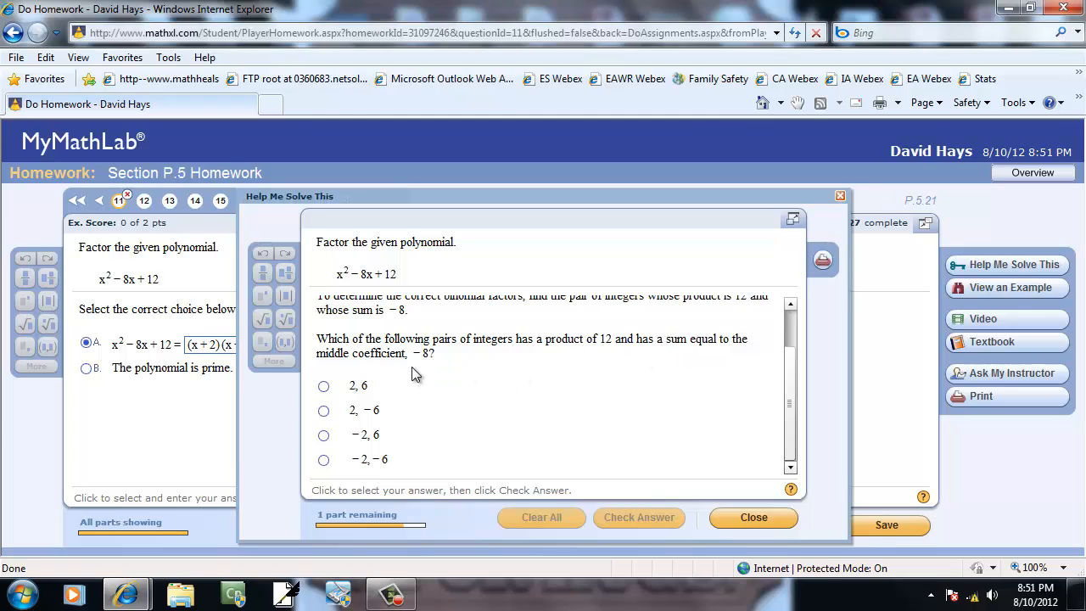
pyautogui.click(323, 460)
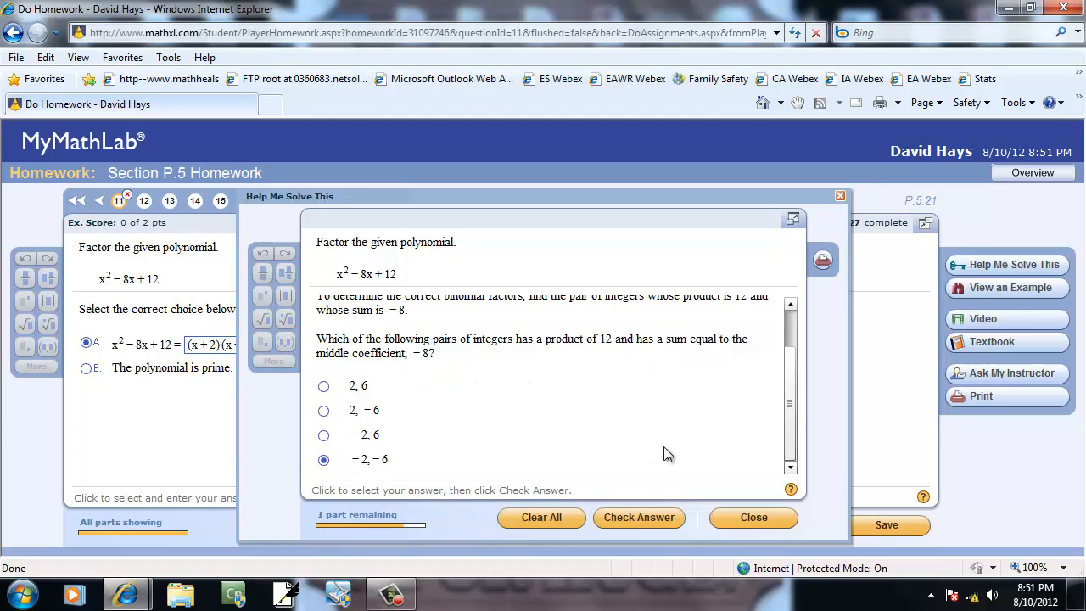
pyautogui.click(630, 518)
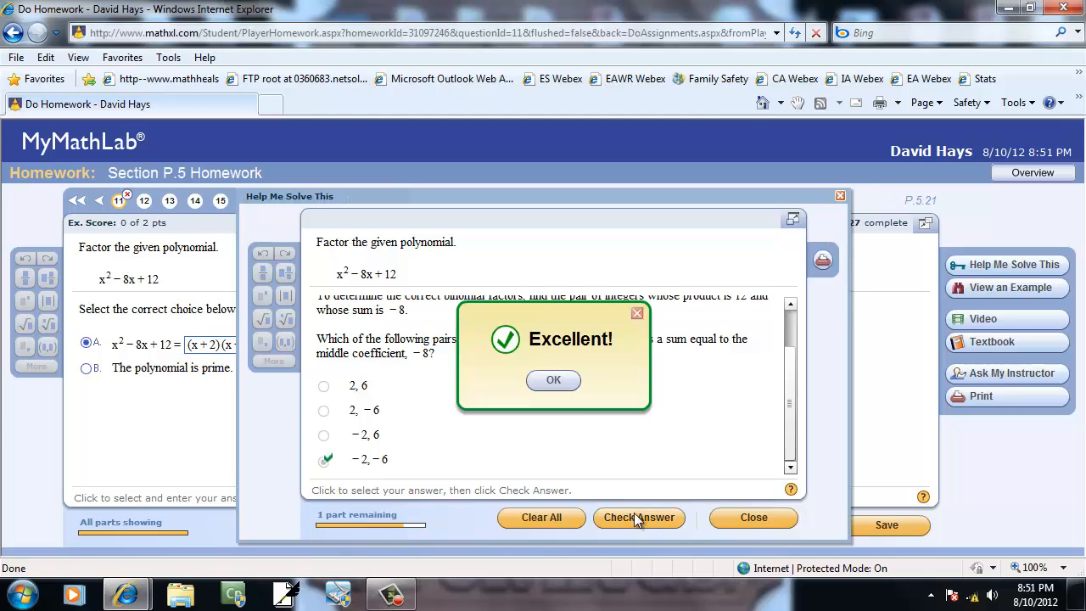
pyautogui.click(554, 380)
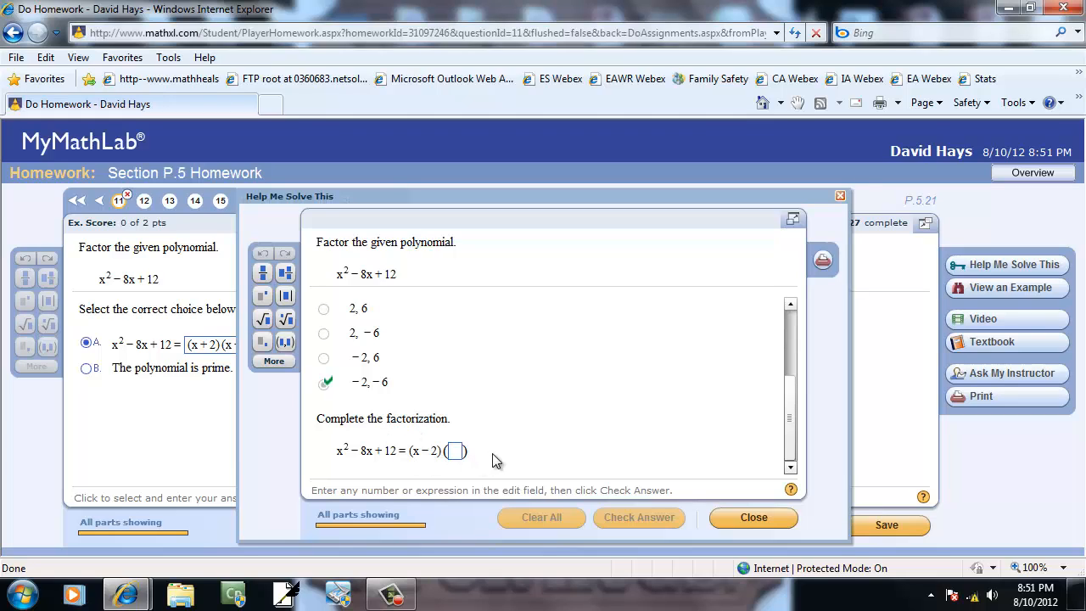
# Try x+6 as the missing factor in the guided factorization and check it
pyautogui.write('x + 6')
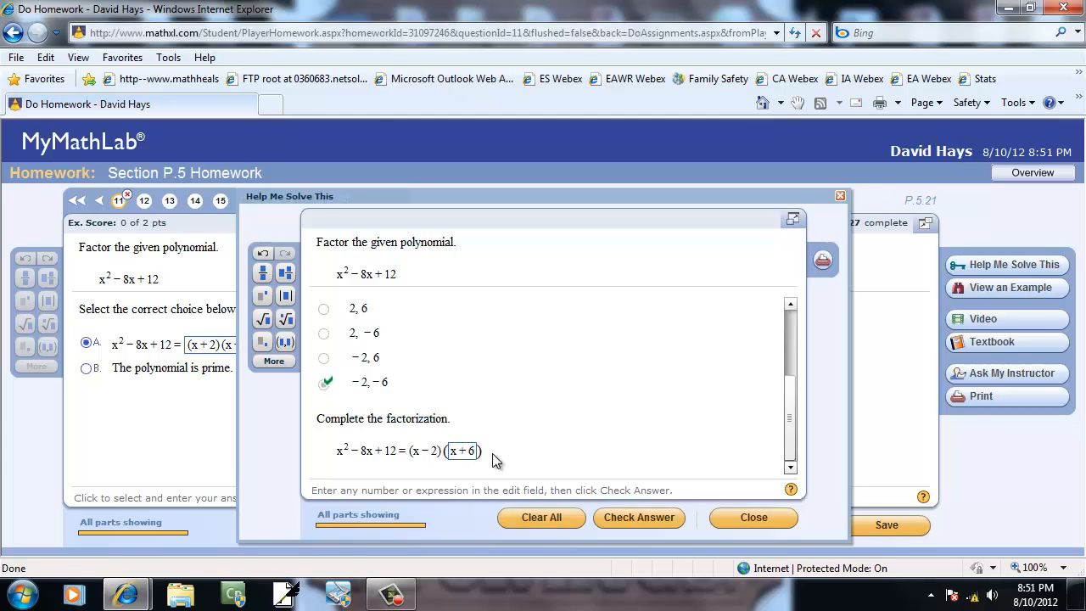
pyautogui.click(642, 515)
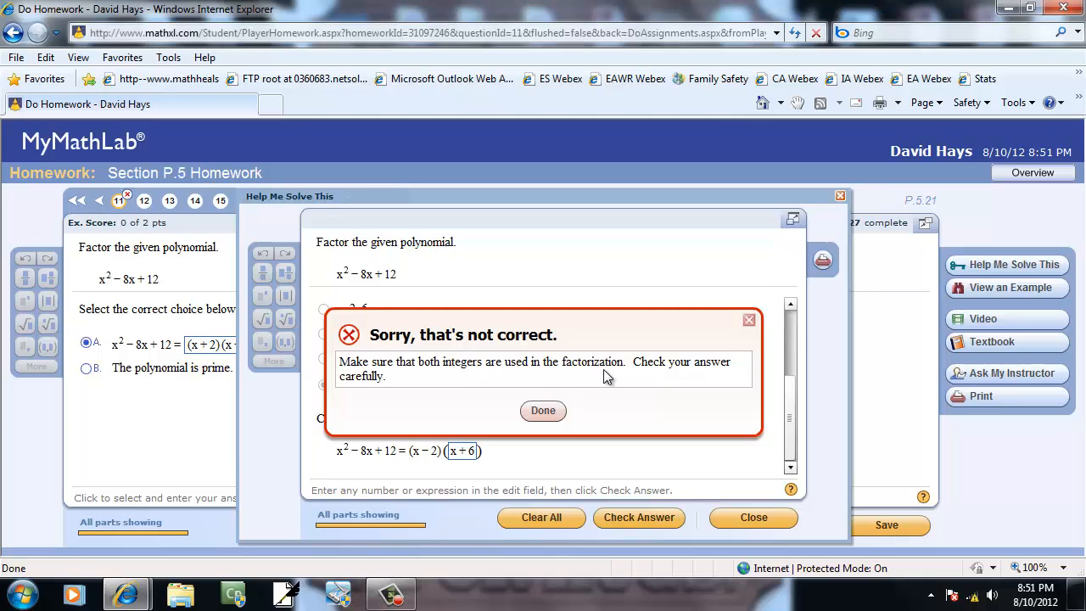
pyautogui.click(558, 410)
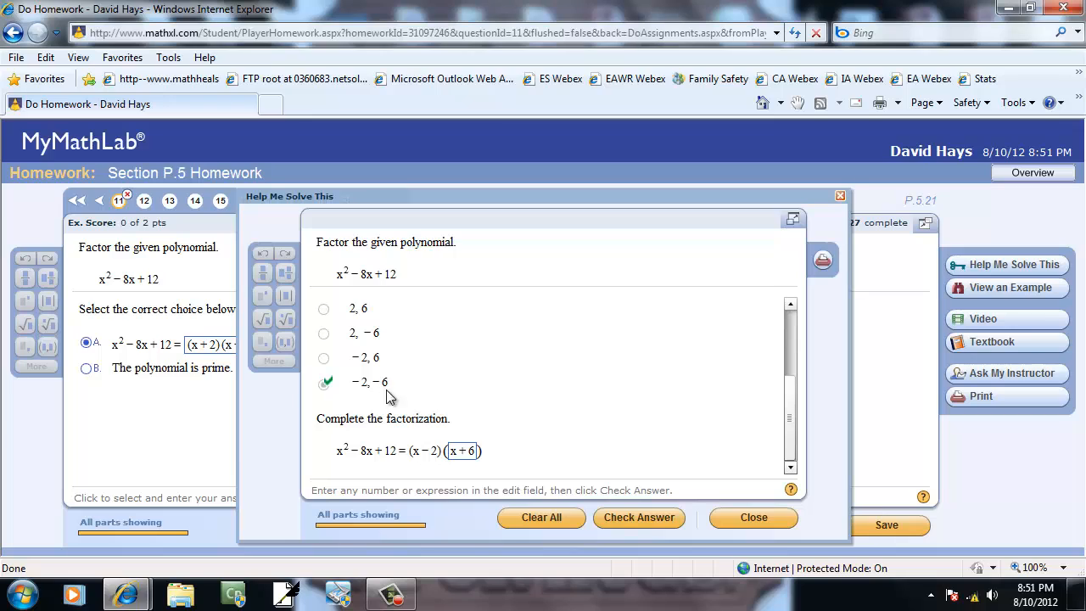
# Correct the missing factor to x−6, check it, and close the guided help
pyautogui.click(465, 452)
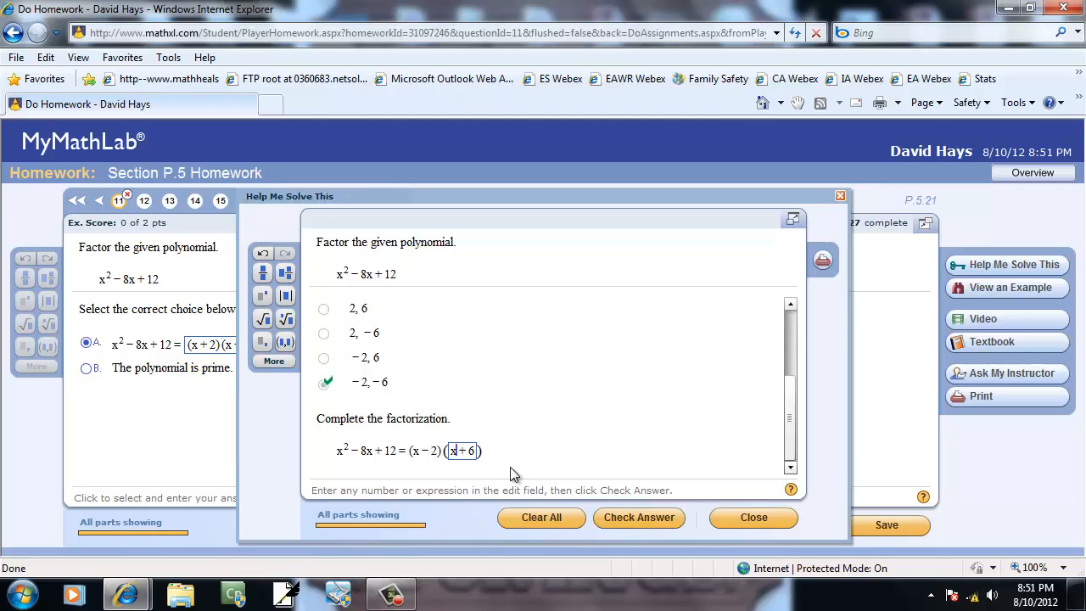
pyautogui.write('-')
pyautogui.press('Delete')
pyautogui.click(647, 513)
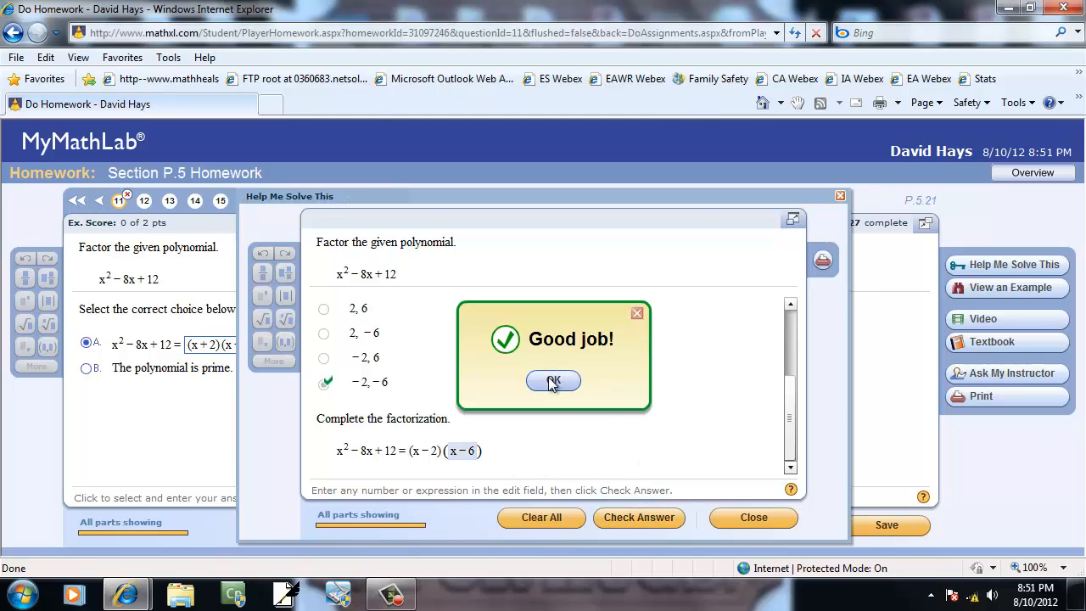
pyautogui.click(552, 382)
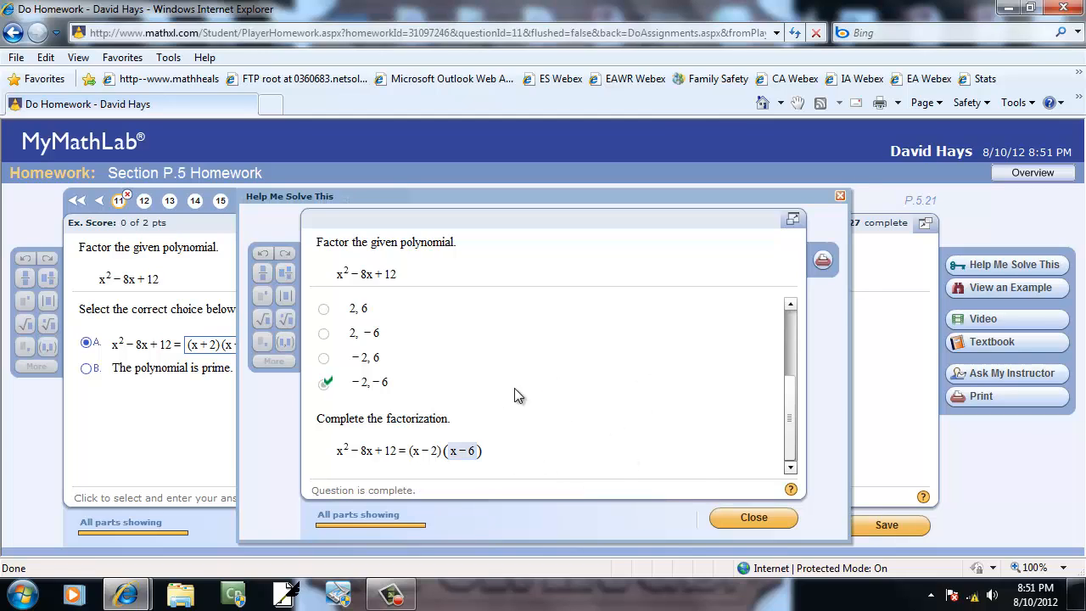
pyautogui.click(750, 516)
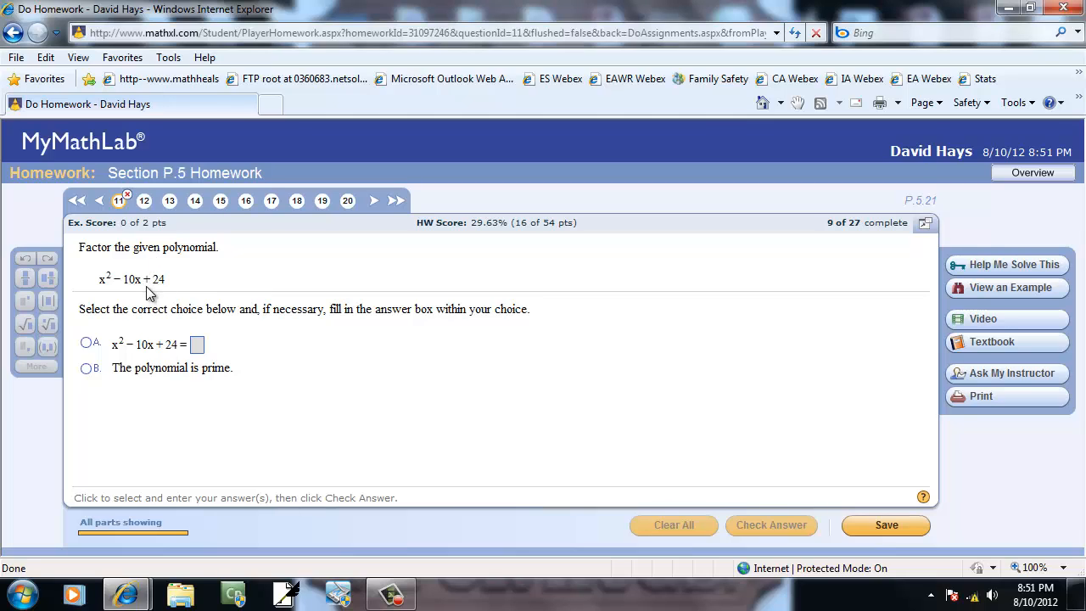
# Submit (x−6)(x−4) under choice A as the factorization of x² − 10x + 24 and dismiss the feedback
pyautogui.click(86, 343)
pyautogui.click(197, 348)
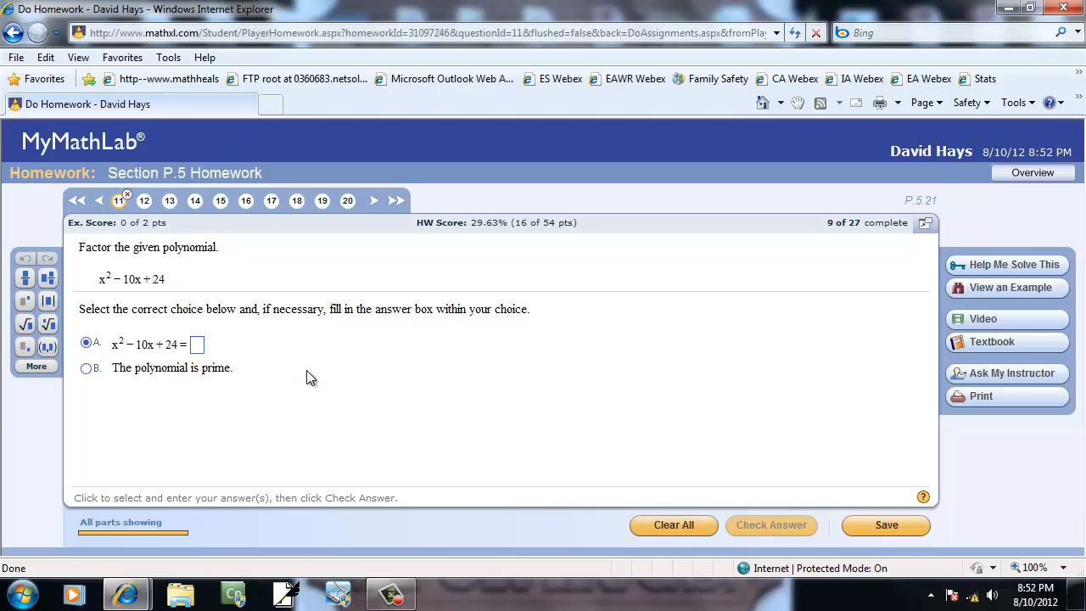
pyautogui.write('(')
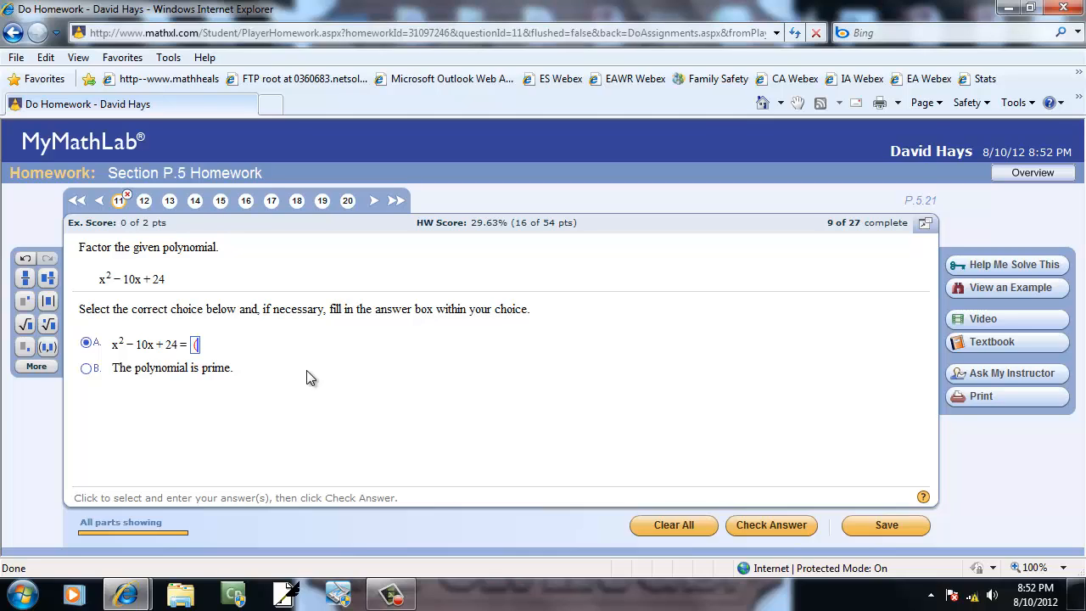
pyautogui.write('x-8')
pyautogui.write(')(')
pyautogui.press('BackSpace')
pyautogui.press('BackSpace')
pyautogui.press('BackSpace')
pyautogui.write('6)(x-4)')
pyautogui.click(768, 521)
pyautogui.click(501, 387)
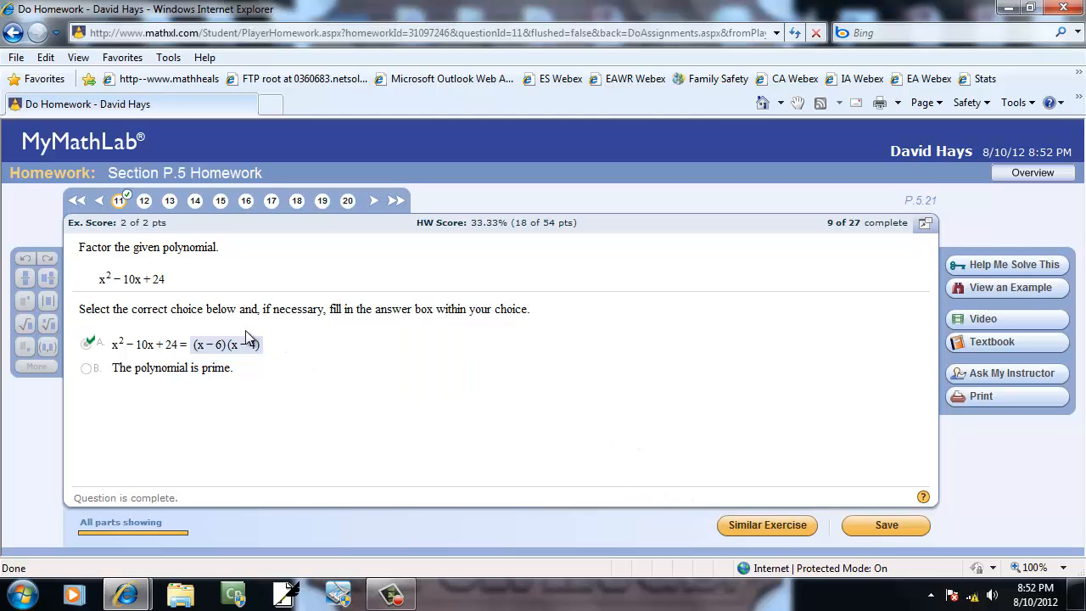
# Go to question 12 and step through its worked example on factoring 3x² − 20x − 7, then close the example
pyautogui.click(144, 200)
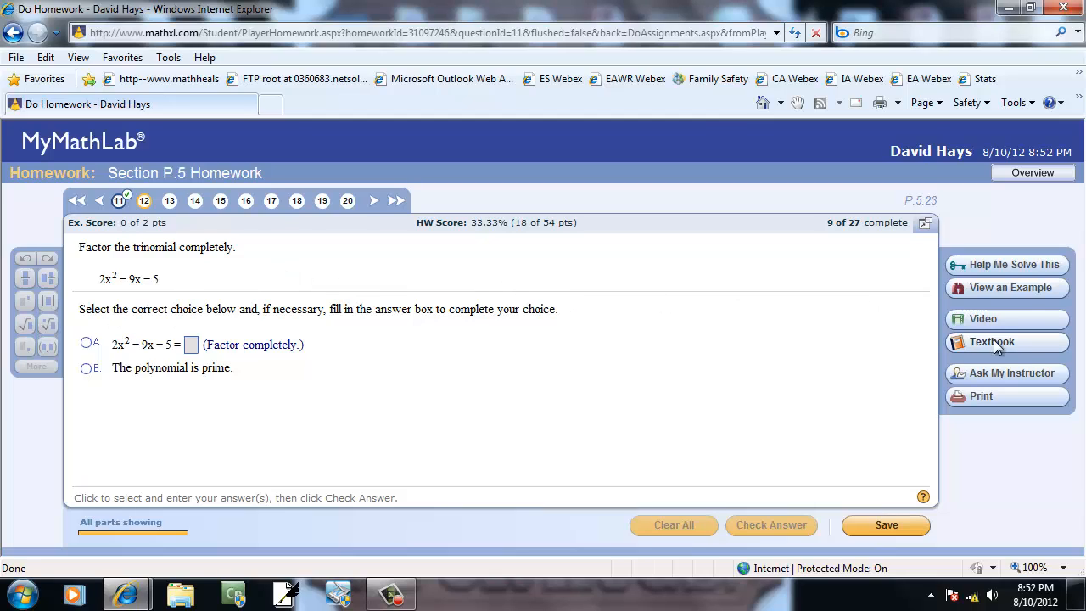
pyautogui.click(1010, 293)
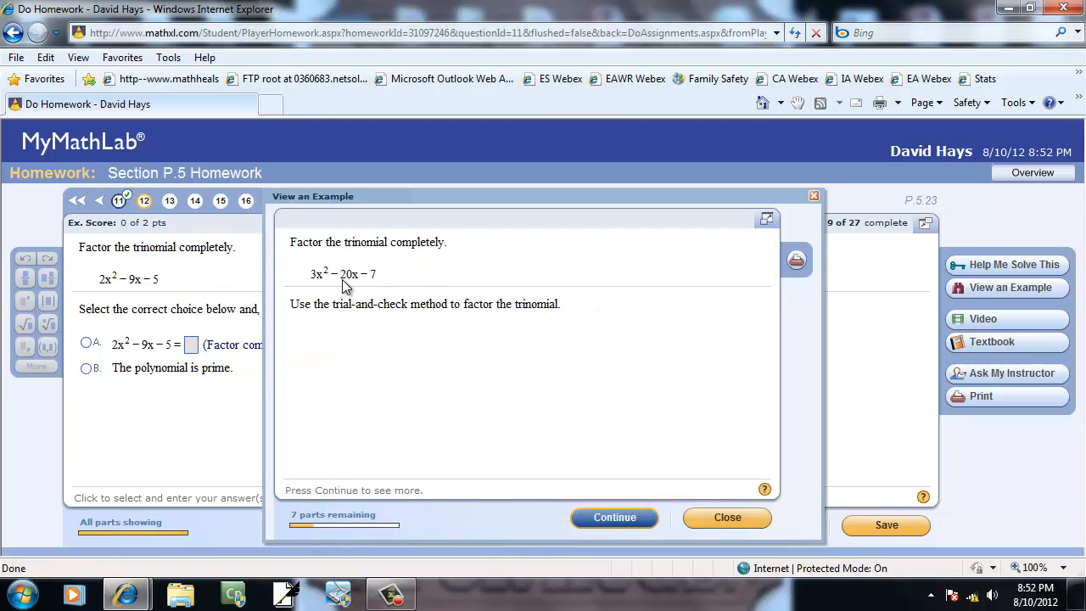
pyautogui.click(620, 517)
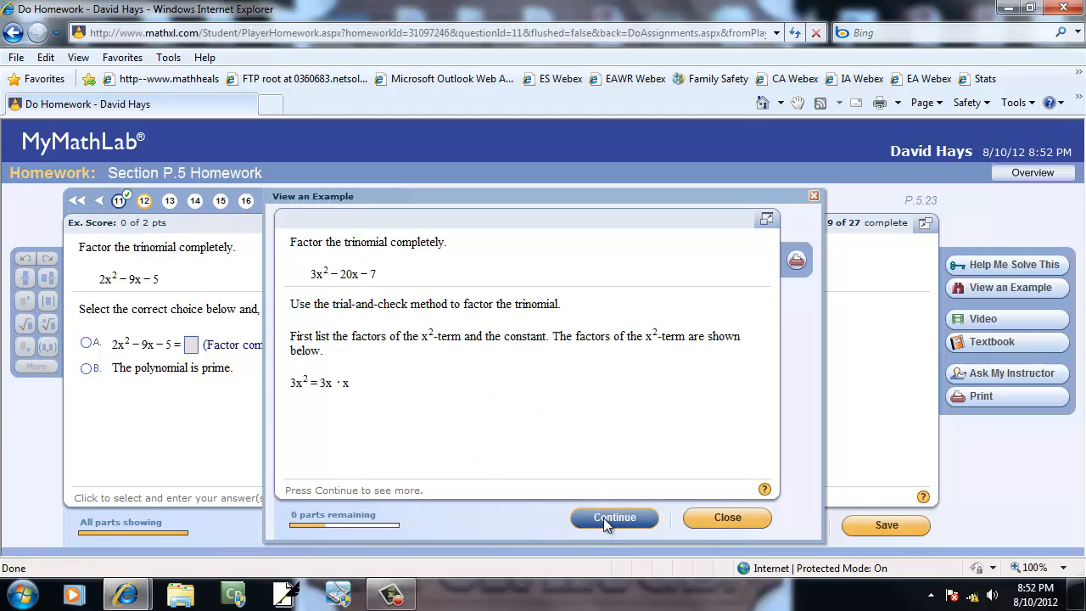
pyautogui.click(604, 517)
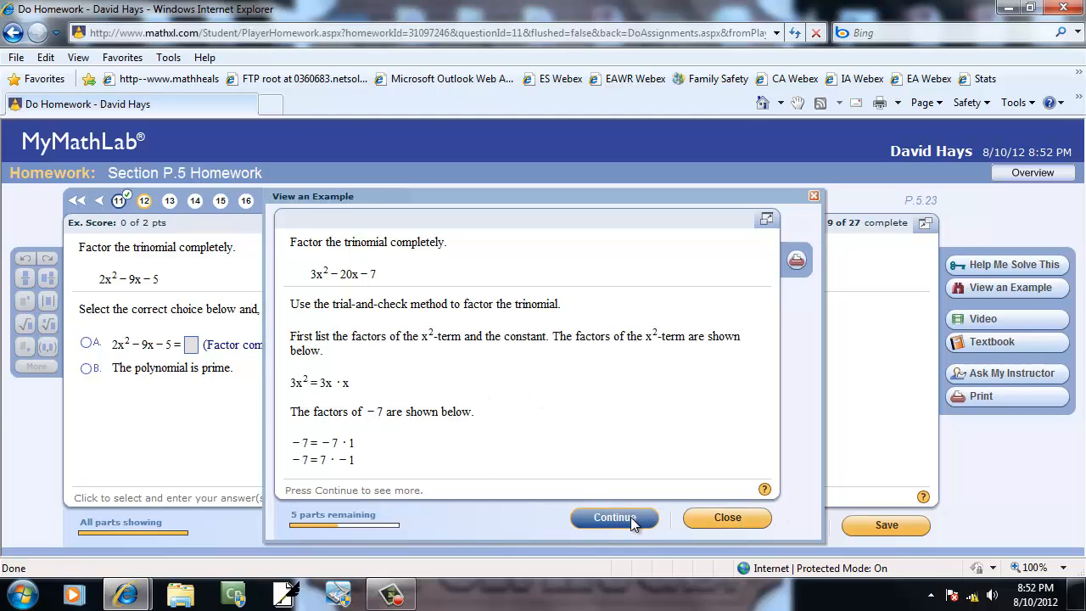
pyautogui.click(630, 517)
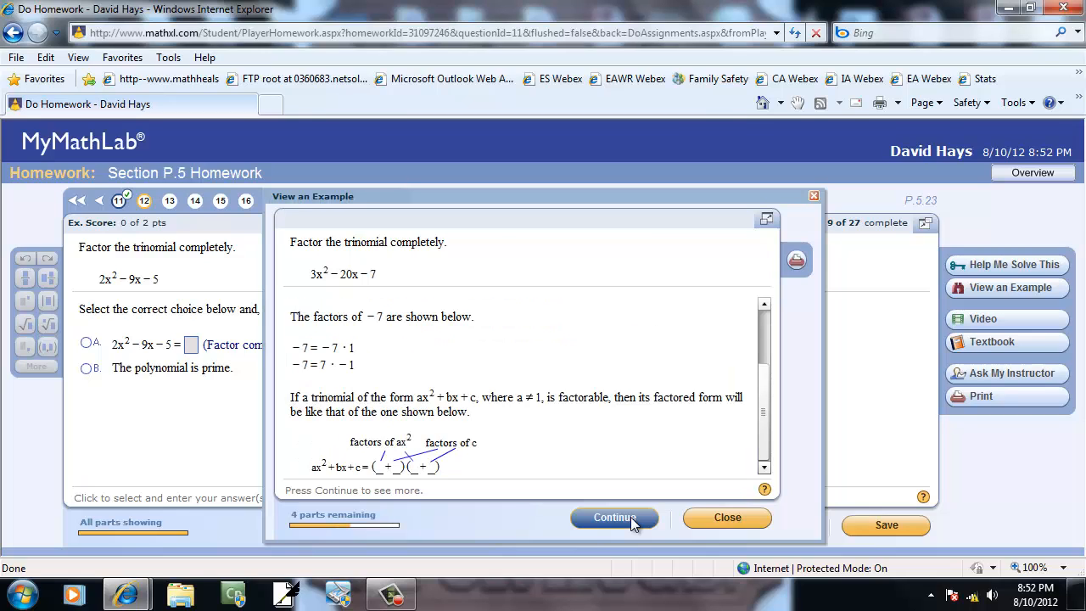
pyautogui.click(624, 514)
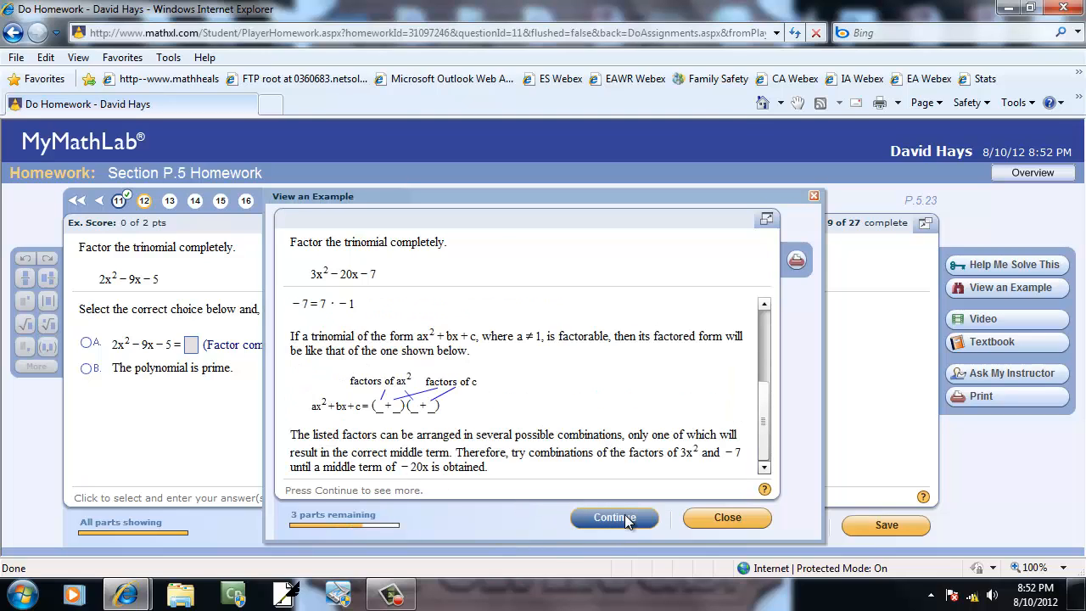
pyautogui.click(625, 514)
pyautogui.click(746, 522)
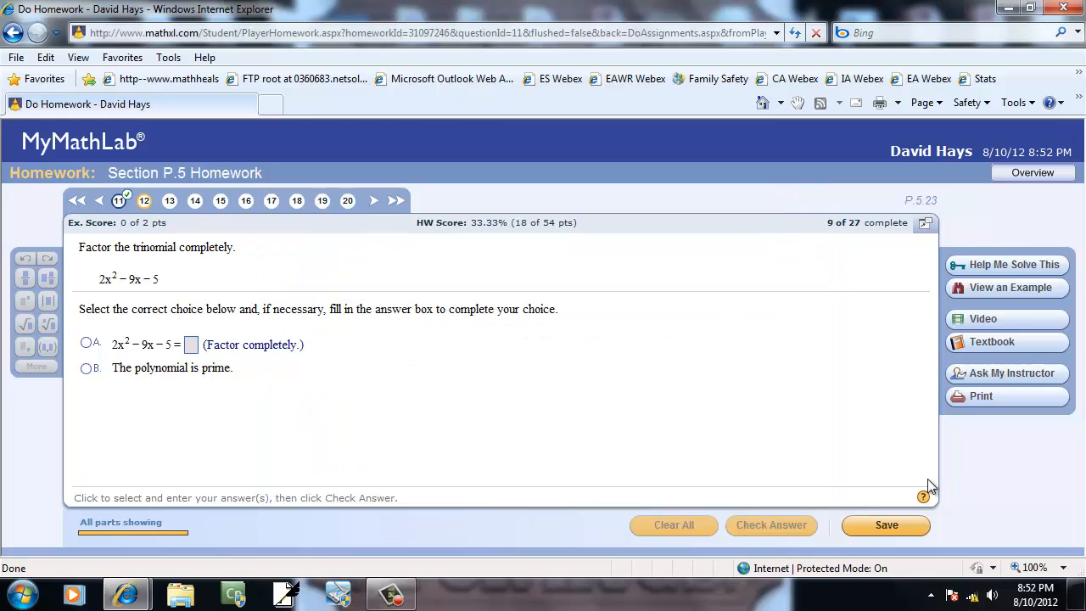
# Play question 12's video at a lower volume and view its textbook section, closing each window after viewing
pyautogui.click(982, 318)
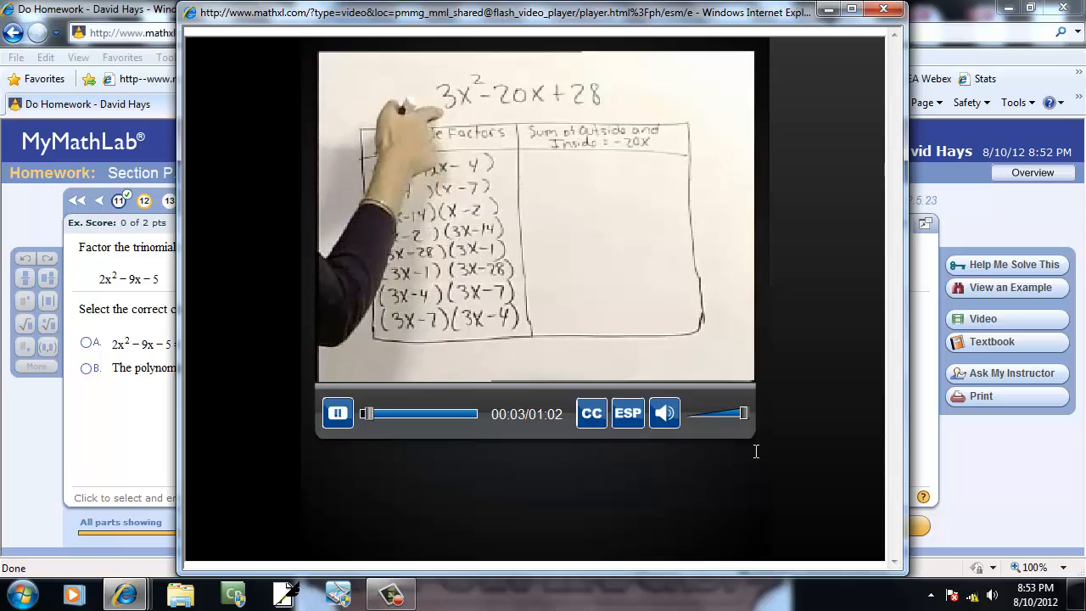
pyautogui.moveTo(744, 415); pyautogui.dragTo(706, 418)
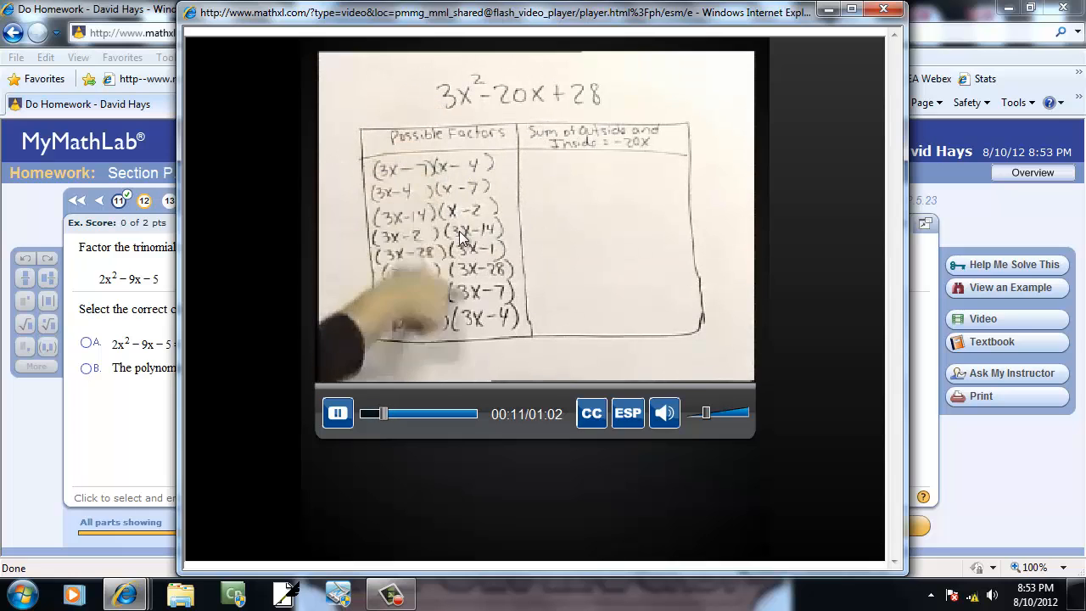
pyautogui.click(885, 10)
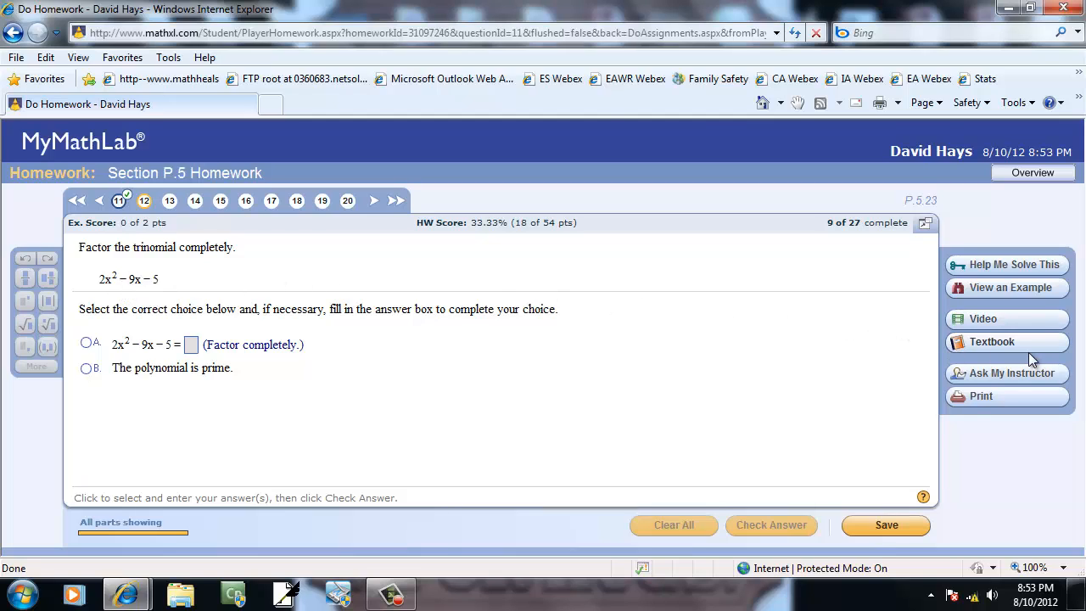
pyautogui.click(998, 340)
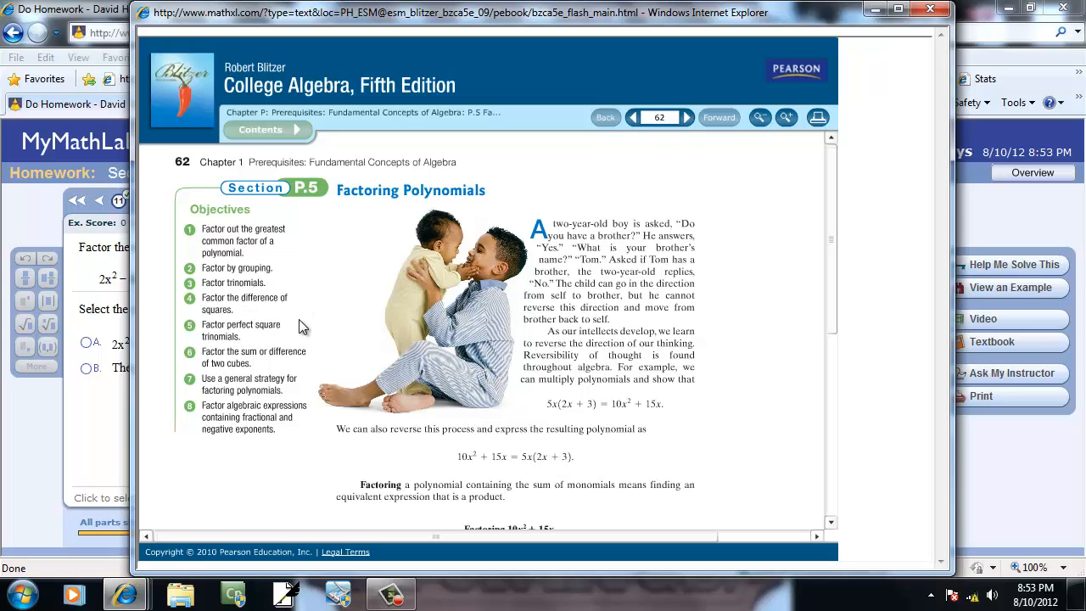
pyautogui.click(930, 9)
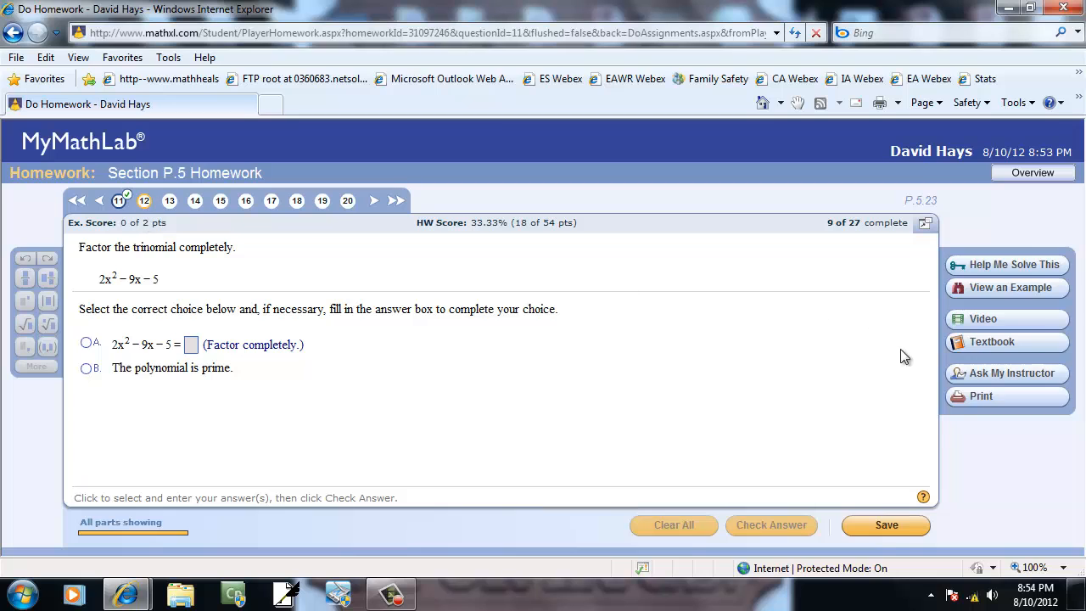
# Save out to the homework overview, load a similar exercise for question 6, and save it keeping the best score
pyautogui.click(890, 525)
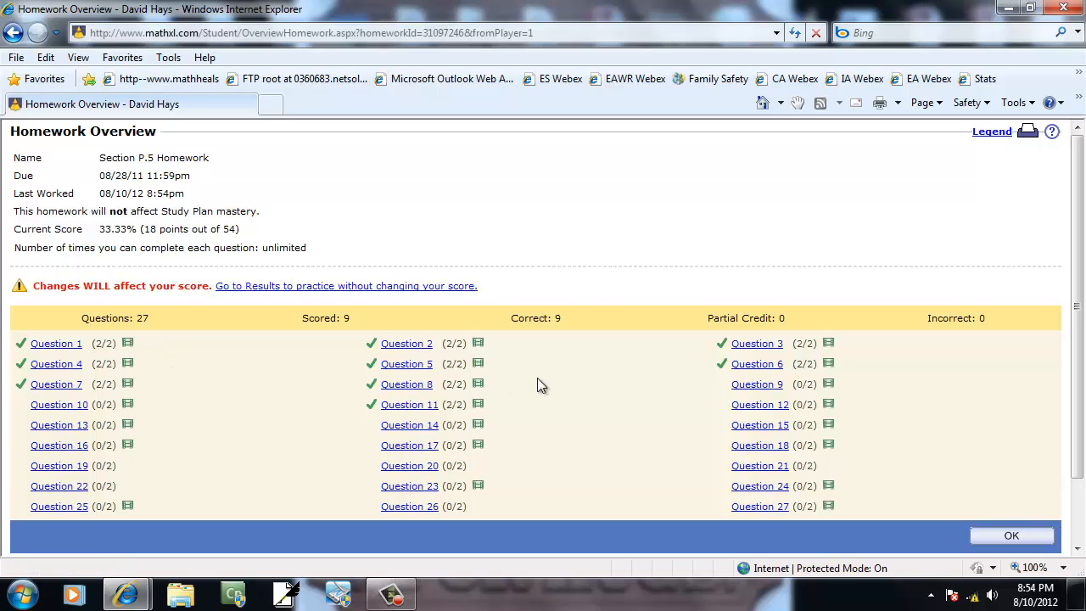
pyautogui.click(760, 363)
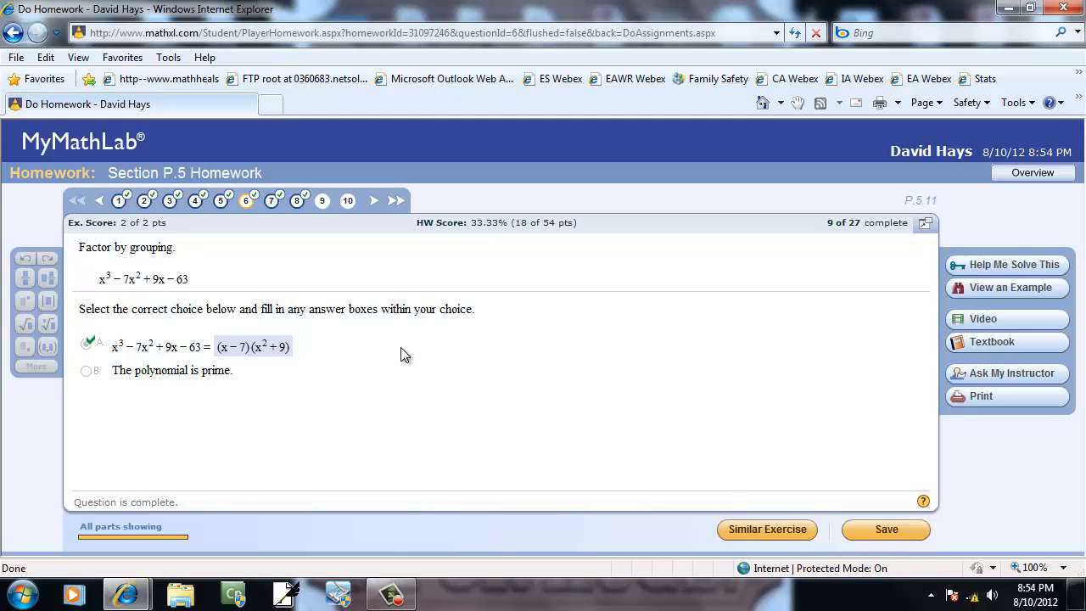
pyautogui.click(773, 525)
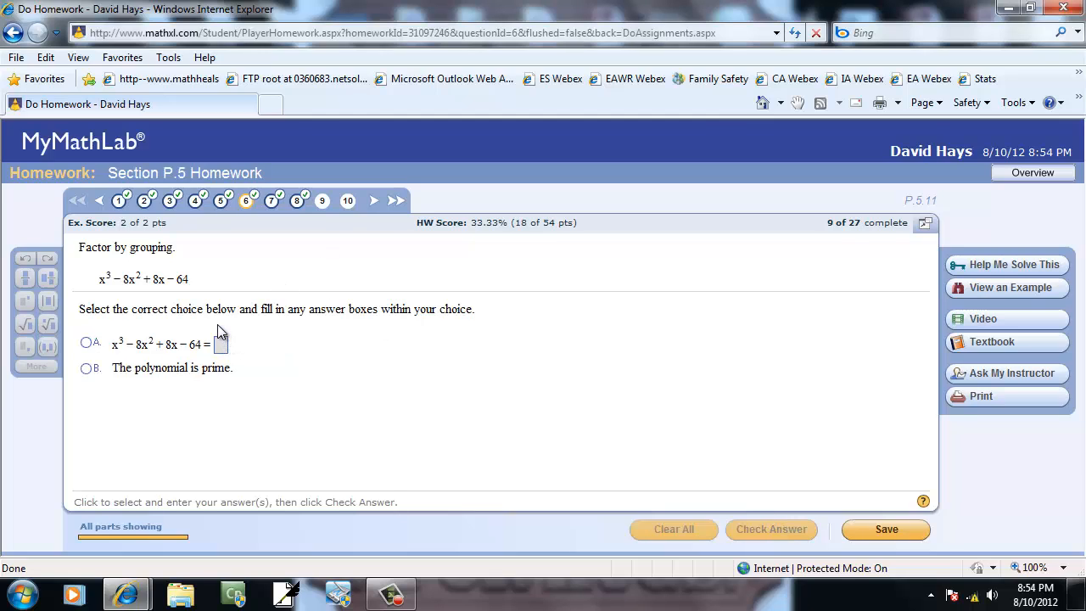
pyautogui.click(887, 528)
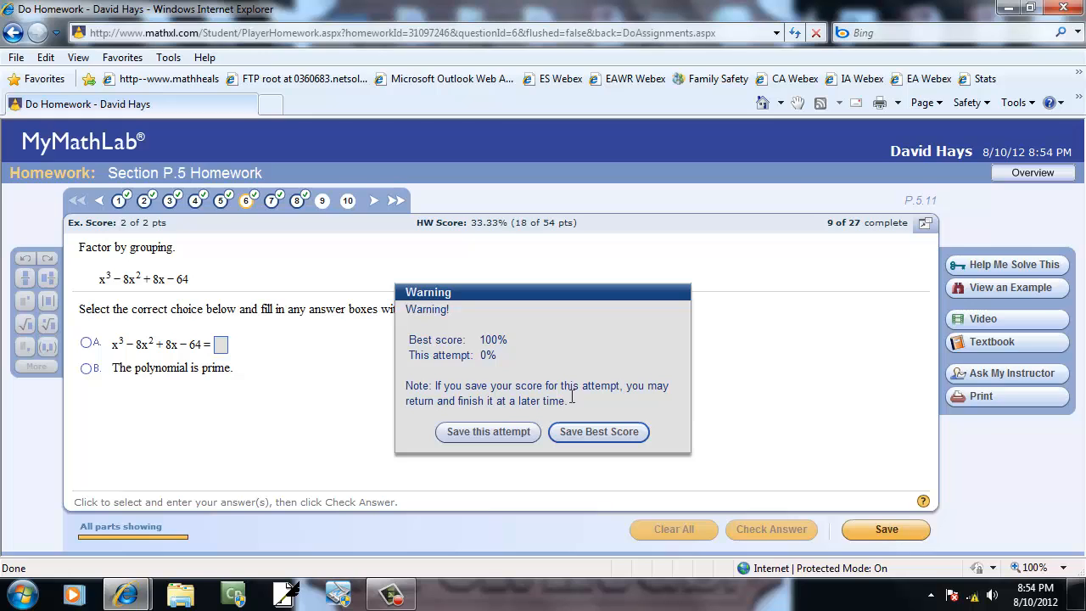
pyautogui.click(600, 432)
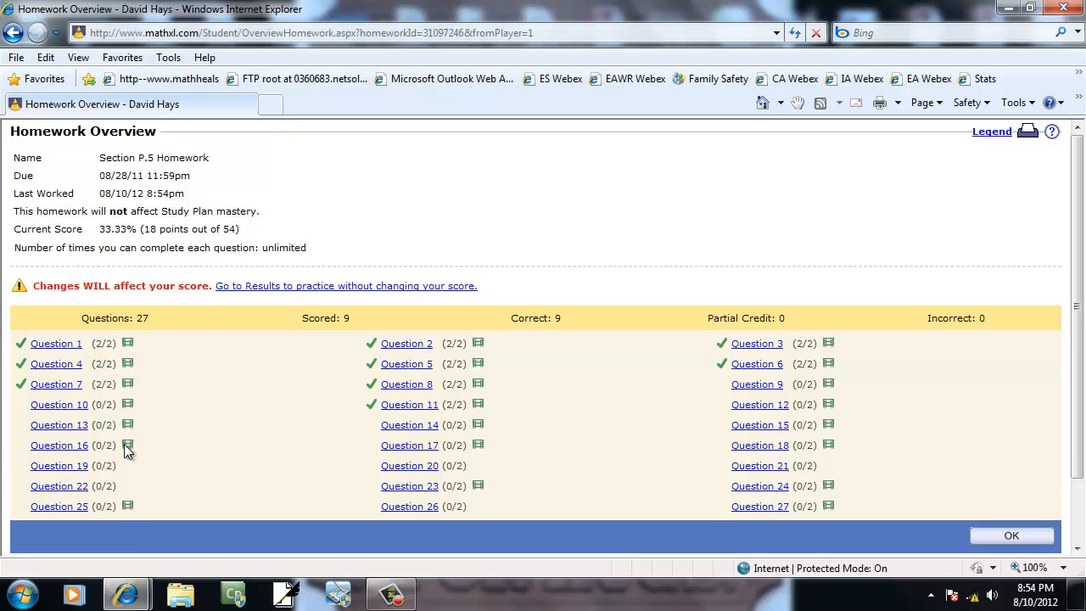
# View question 20, save back to the homework overview, and exit the homework assignments window
pyautogui.click(432, 467)
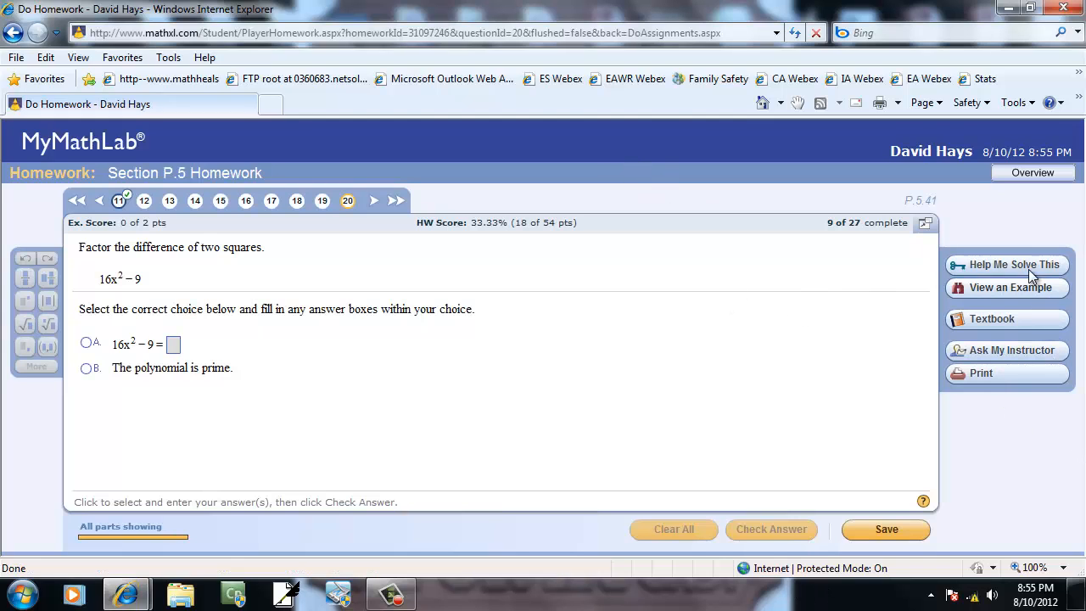
pyautogui.click(894, 524)
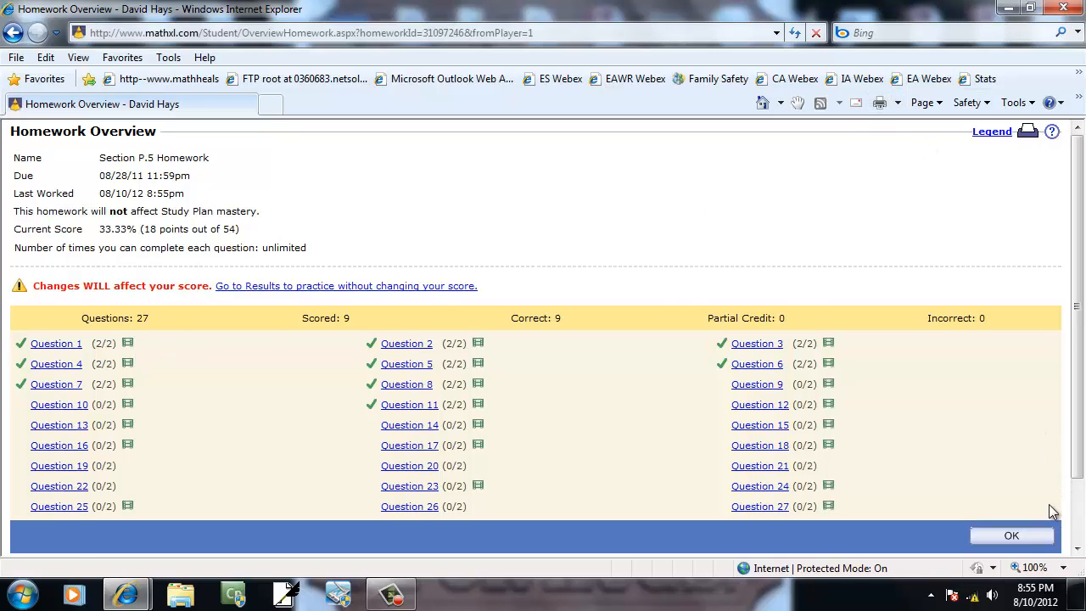
pyautogui.click(1020, 535)
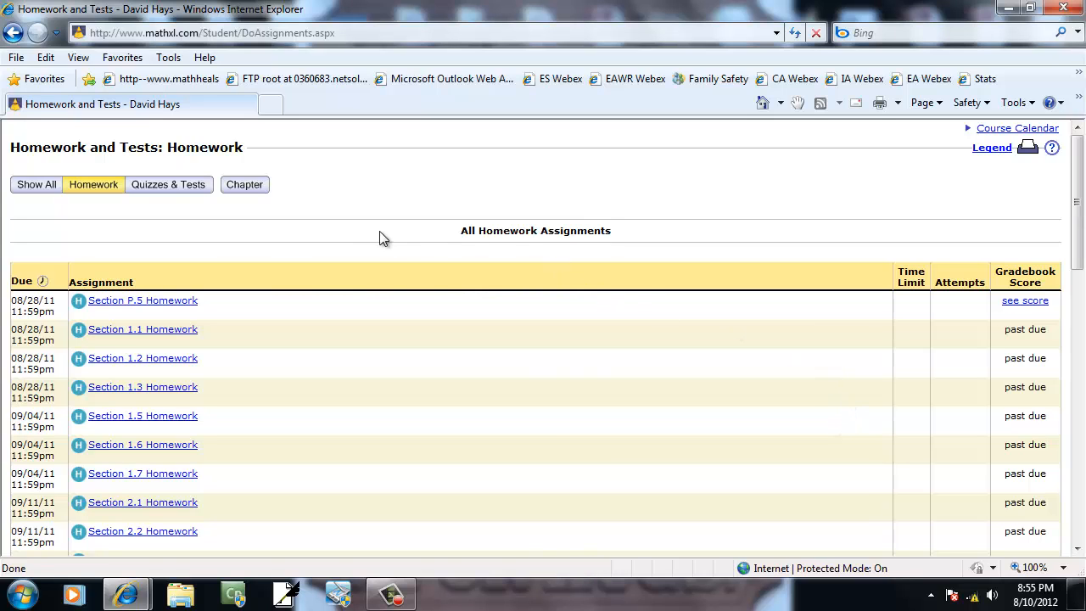
pyautogui.click(1058, 11)
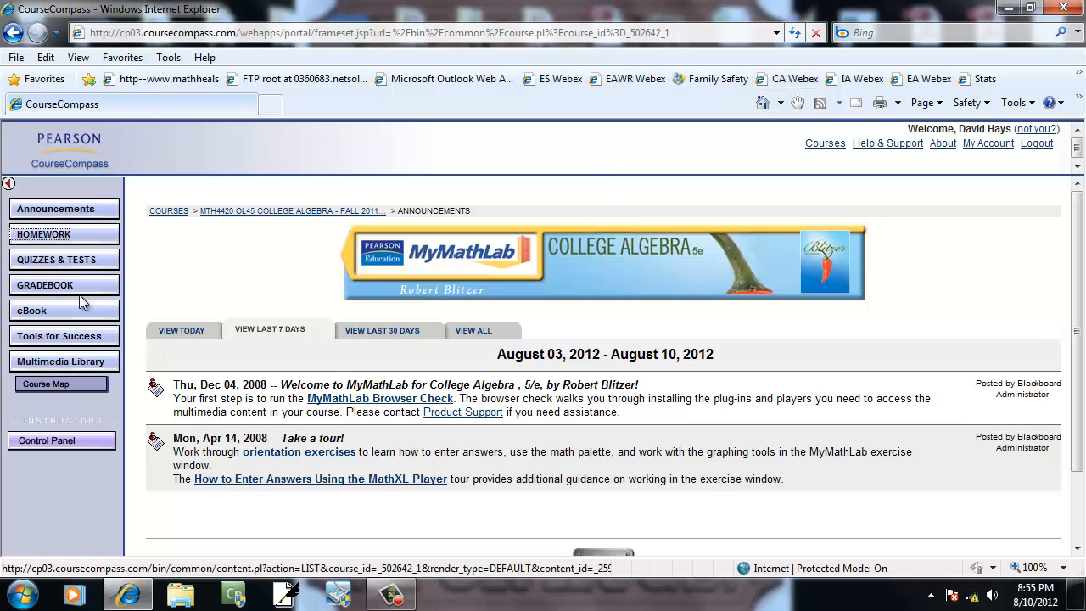
# View the course's list of quizzes and tests in a maximized window and close it
pyautogui.click(75, 264)
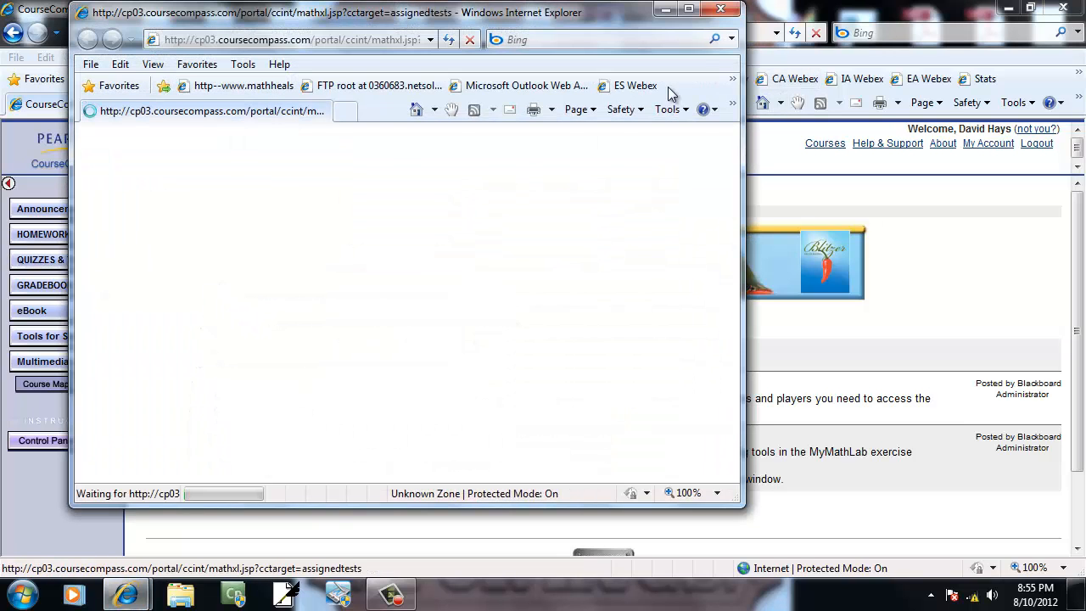
pyautogui.click(687, 10)
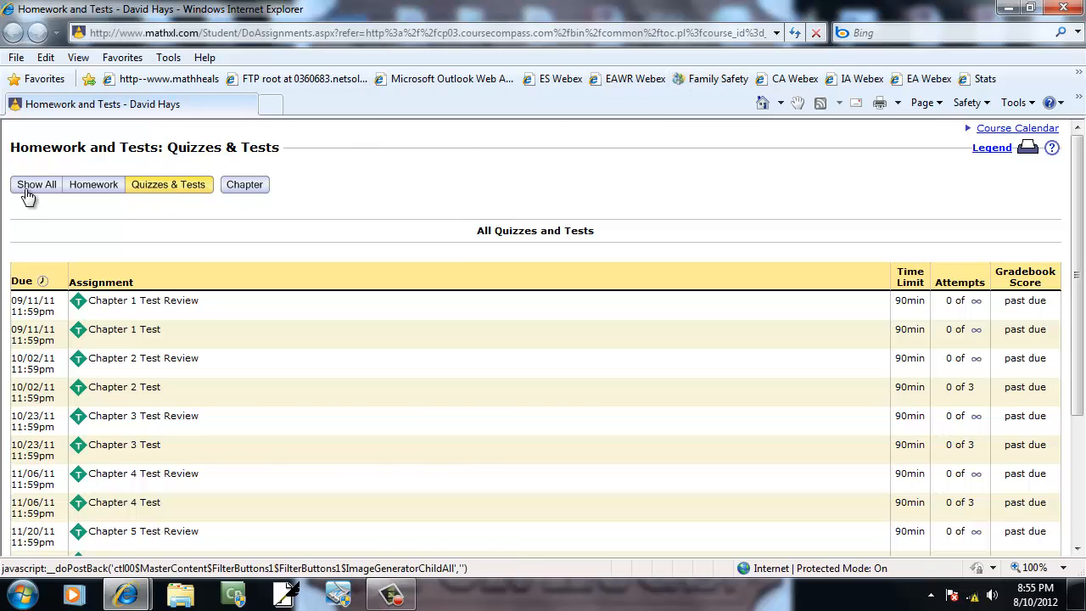
pyautogui.click(1066, 8)
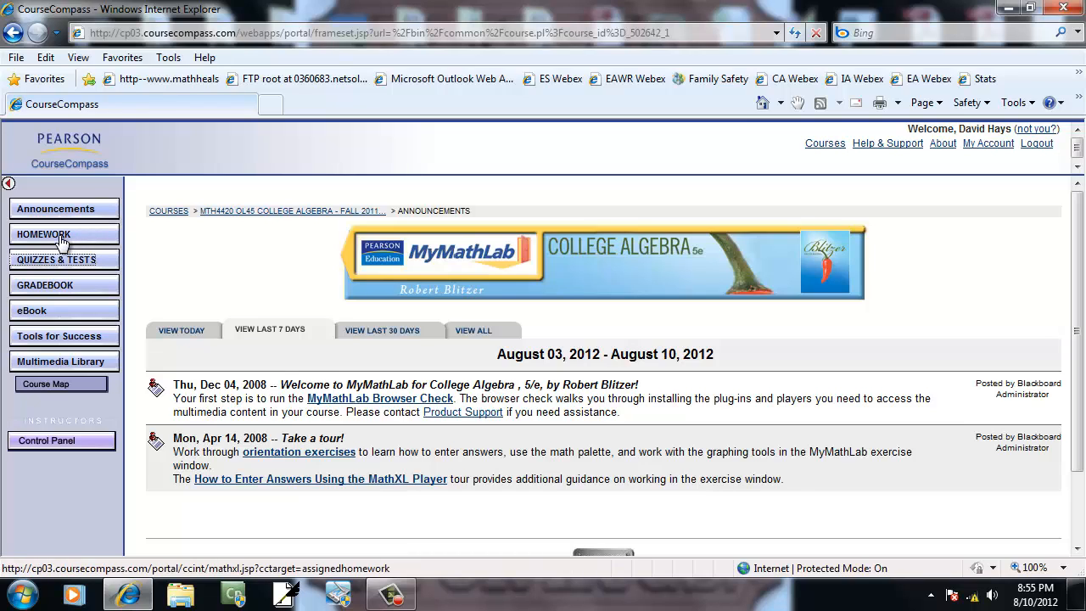
# Open the gradebook in a maximized window, examine the homework average and category weights in the overall score, and close it
pyautogui.click(55, 289)
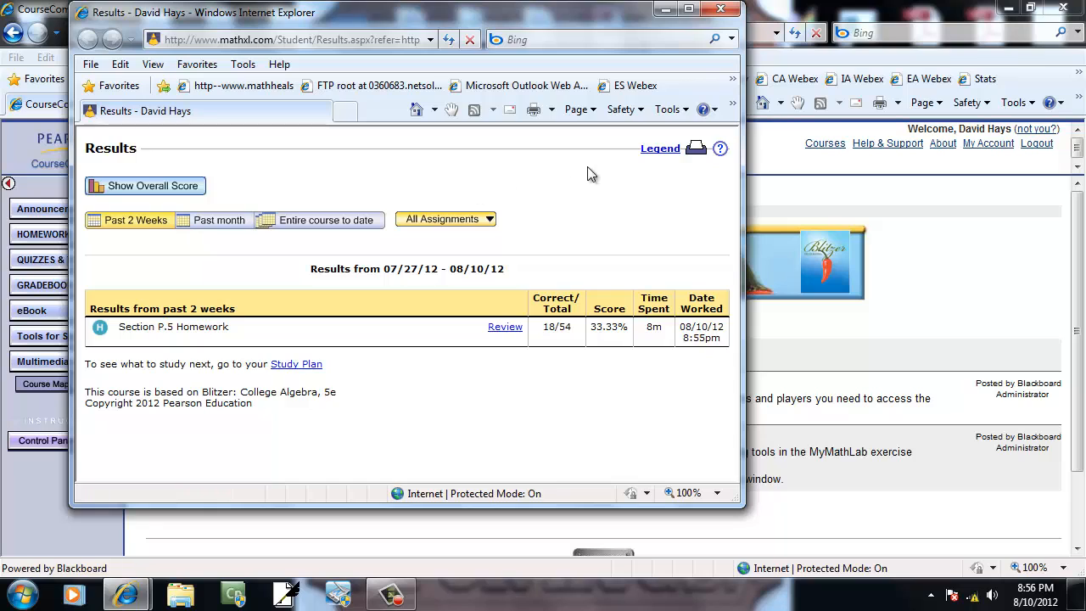
pyautogui.click(687, 8)
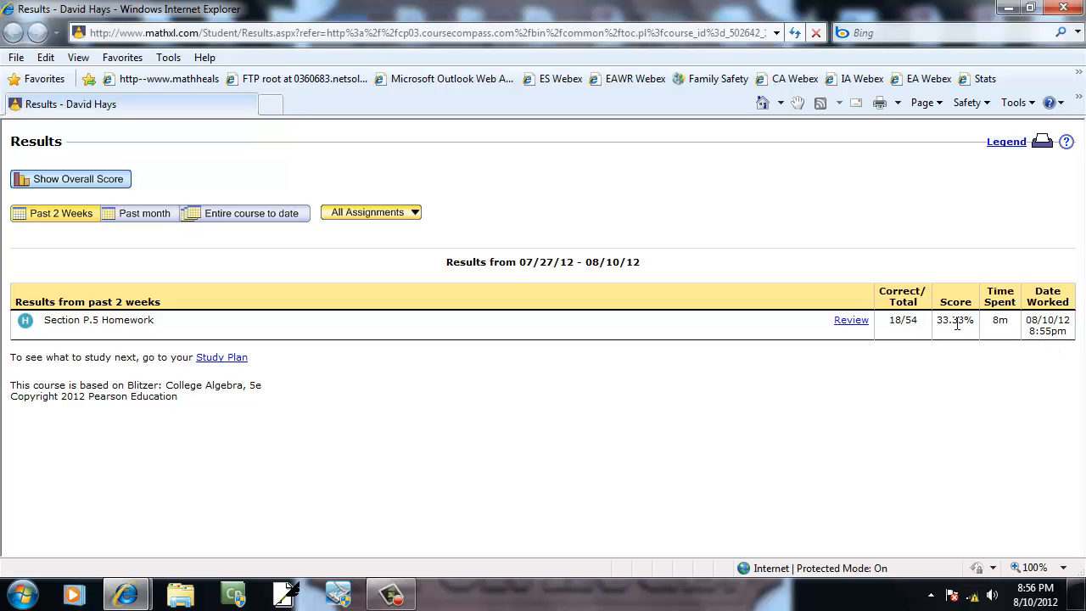
pyautogui.click(101, 179)
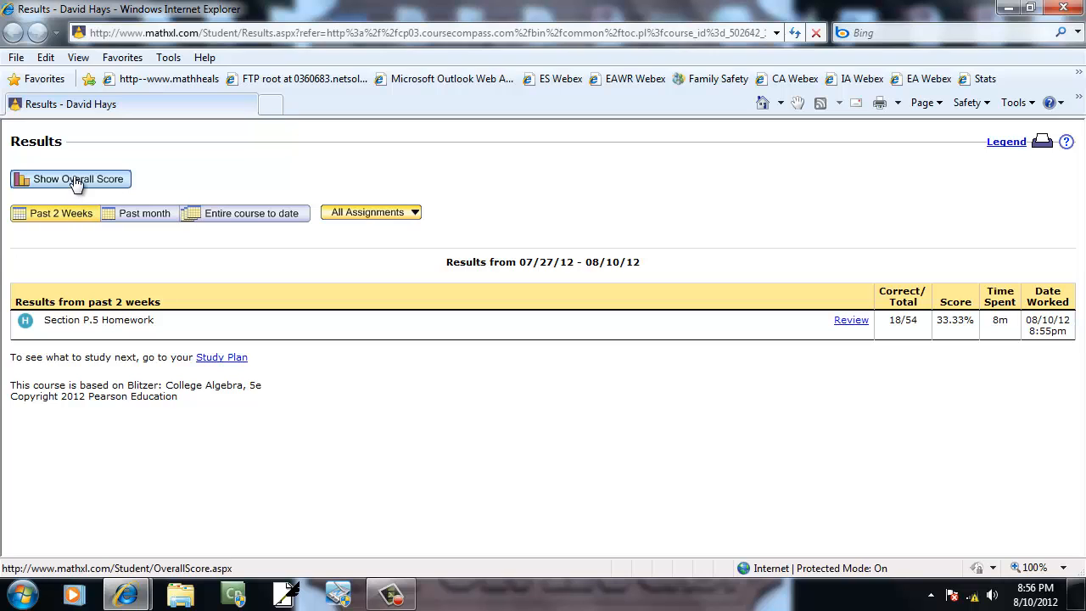
pyautogui.scroll(-3, 414, 336)
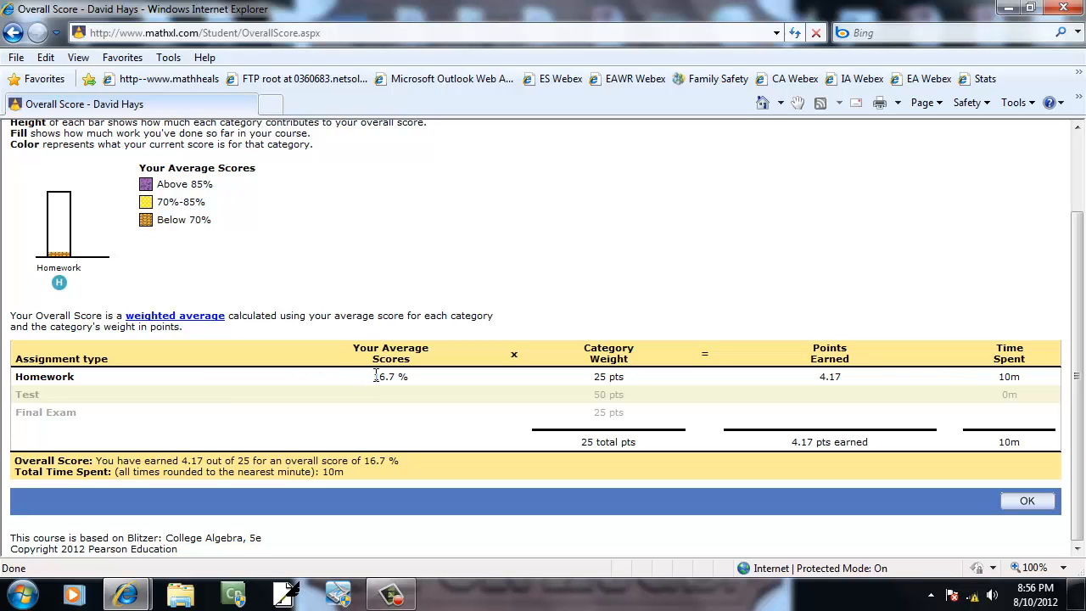
pyautogui.moveTo(374, 375); pyautogui.dragTo(407, 377)
pyautogui.scroll(3, 492, 409)
pyautogui.scroll(-3, 489, 408)
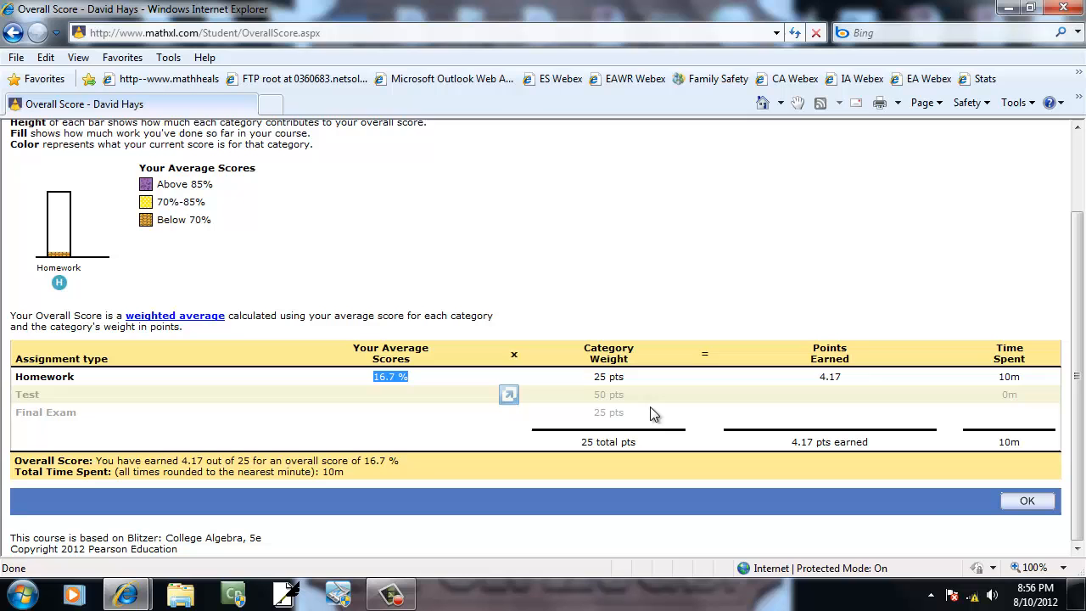
pyautogui.click(1027, 501)
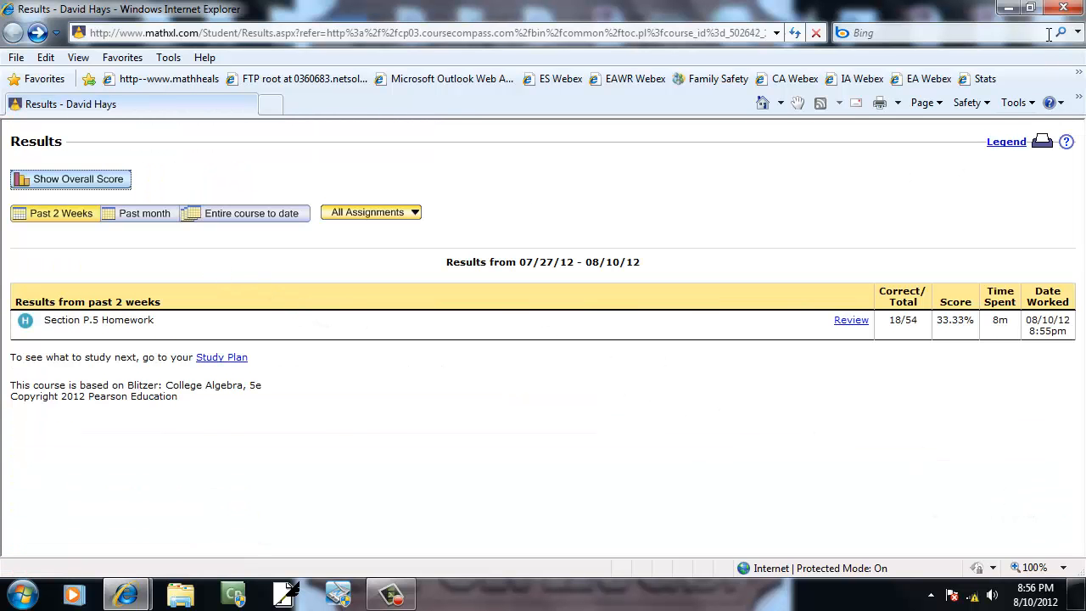
pyautogui.click(1063, 9)
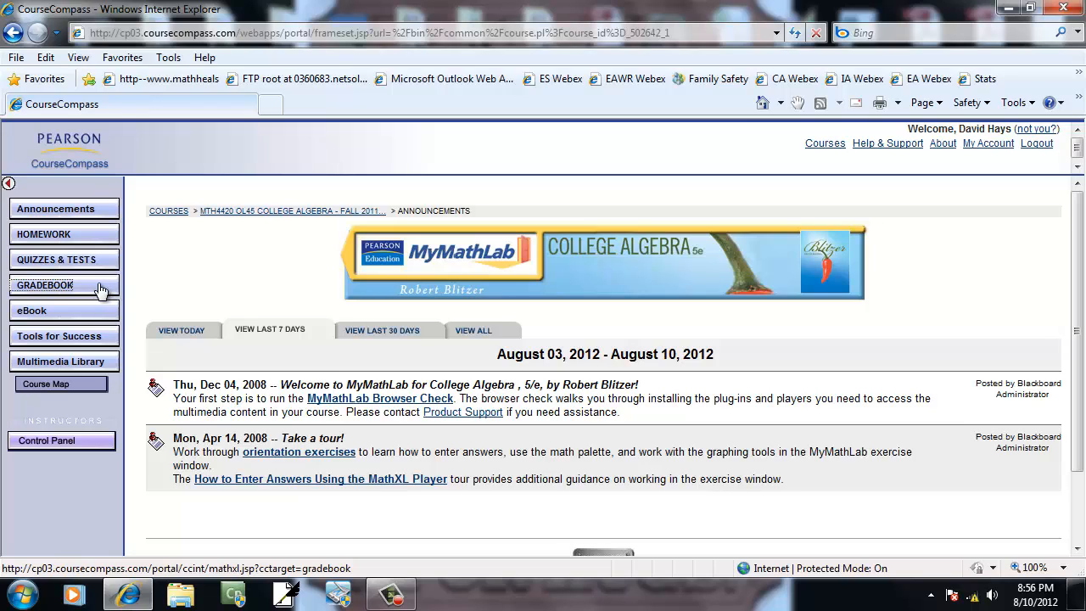
# Open the course eBook area and look through its chapter list, appendix, answers and index resources
pyautogui.click(39, 312)
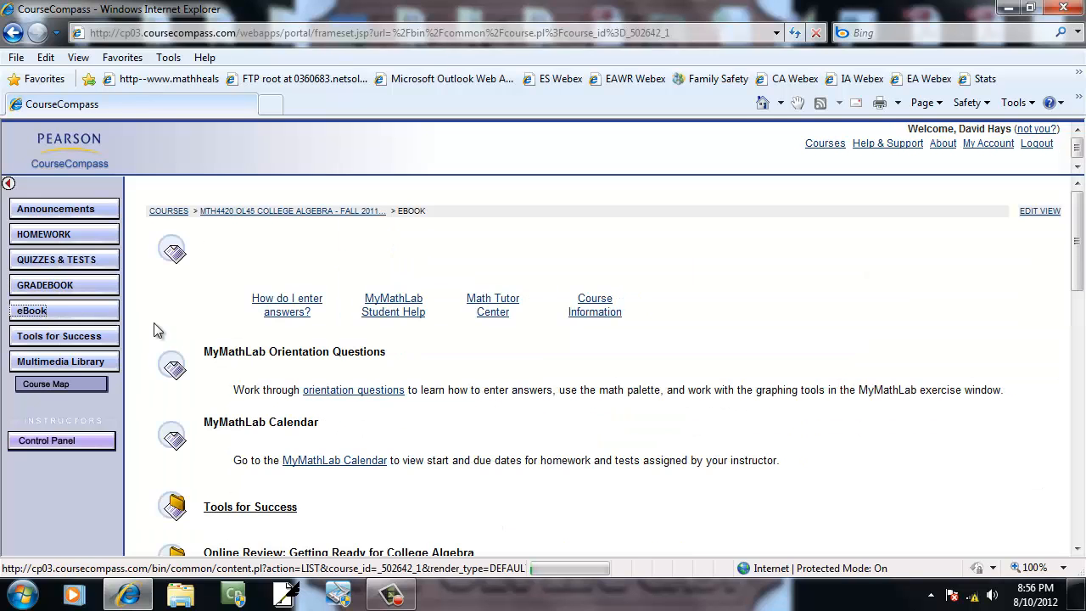
pyautogui.scroll(-6, 269, 343)
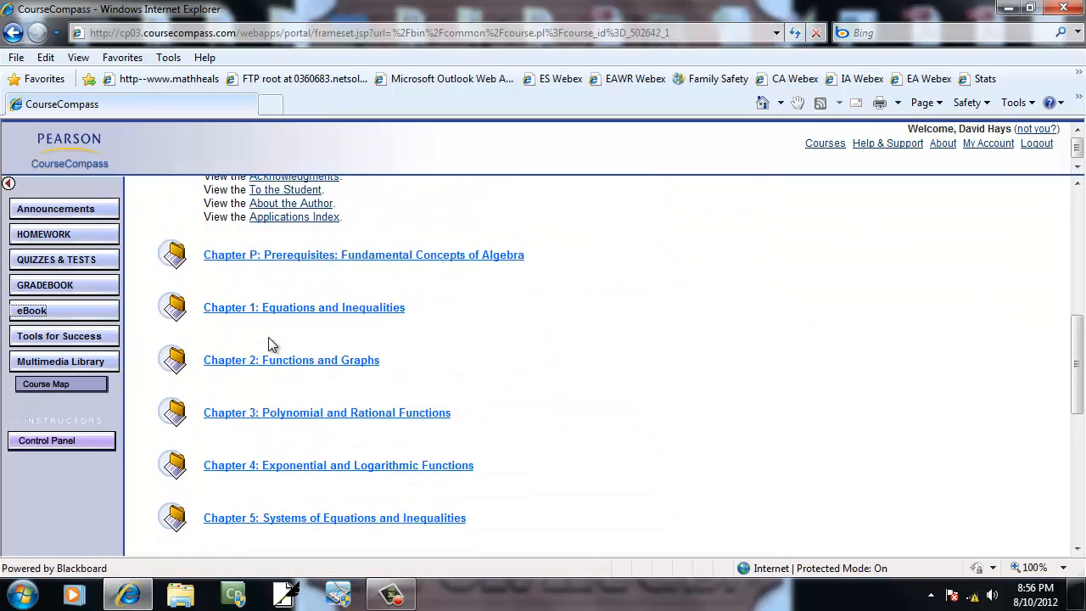
pyautogui.scroll(-6, 268, 338)
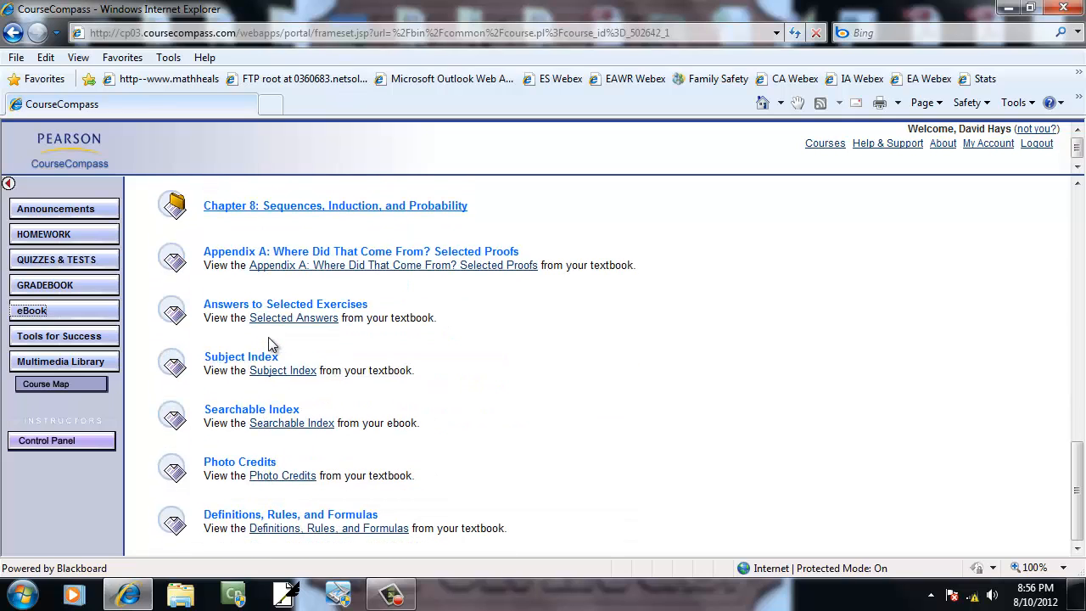
pyautogui.scroll(6, 268, 339)
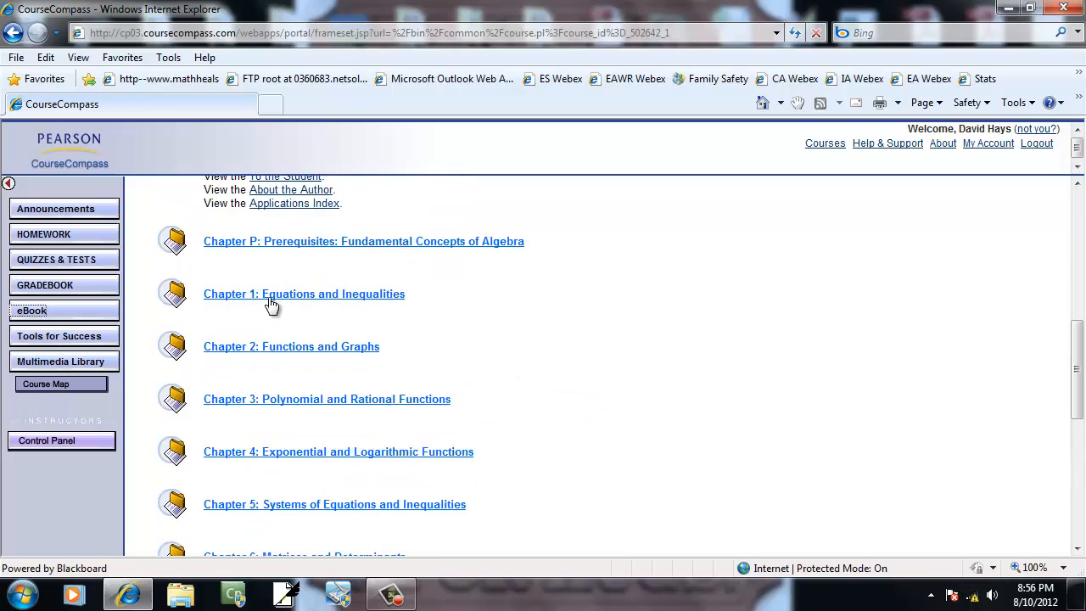
pyautogui.scroll(5, 268, 299)
pyautogui.scroll(4, 270, 303)
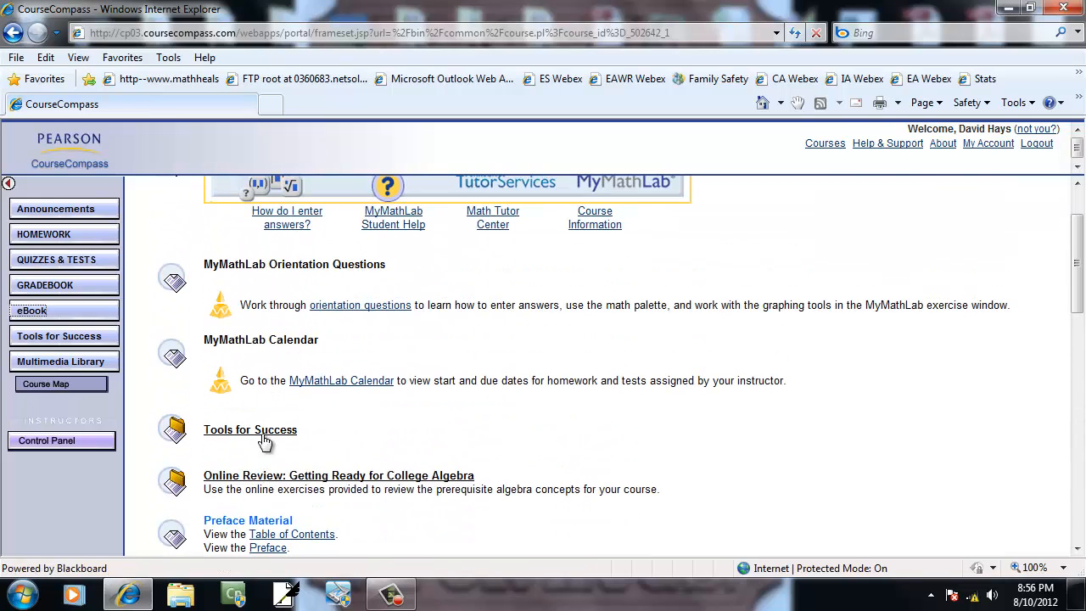
# View the Tools for Success resources from the eBook page, including the math anxiety videos and graphing calculator help, and reopen them from the course menu
pyautogui.click(266, 431)
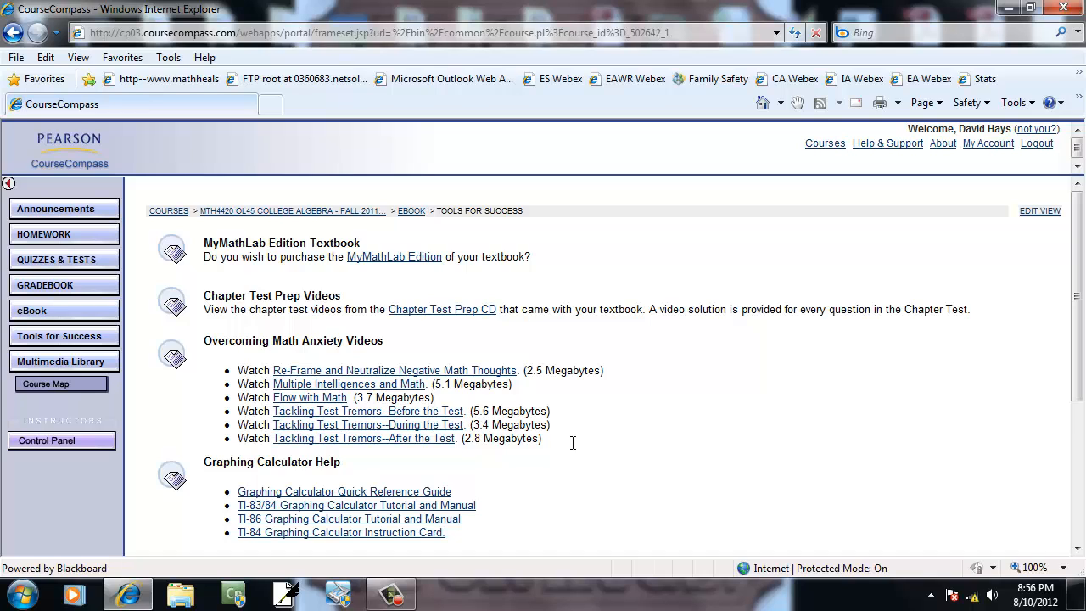
pyautogui.scroll(-3, 527, 431)
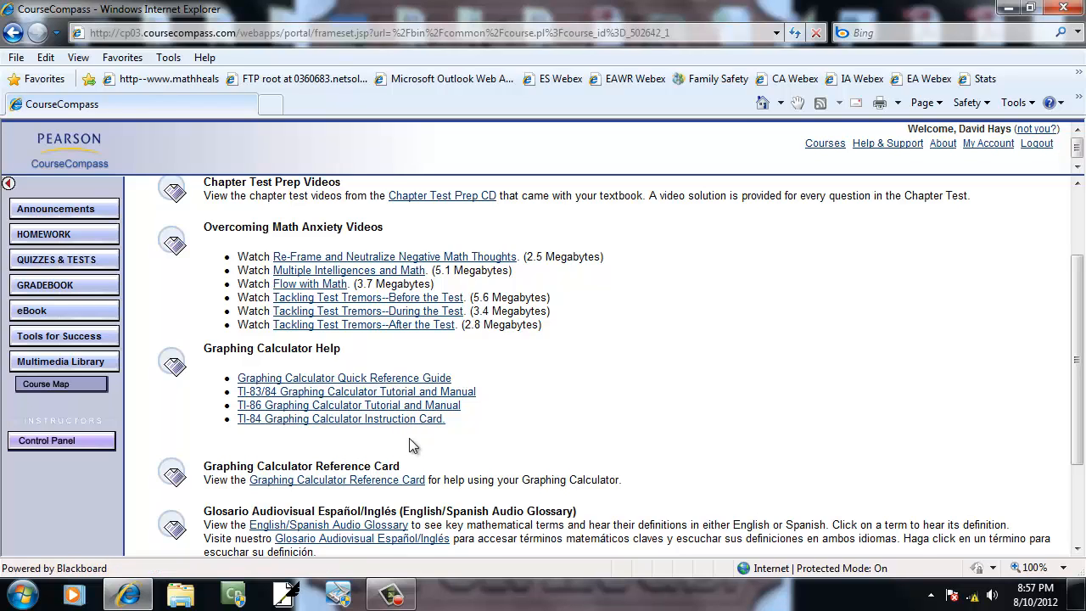
pyautogui.click(51, 336)
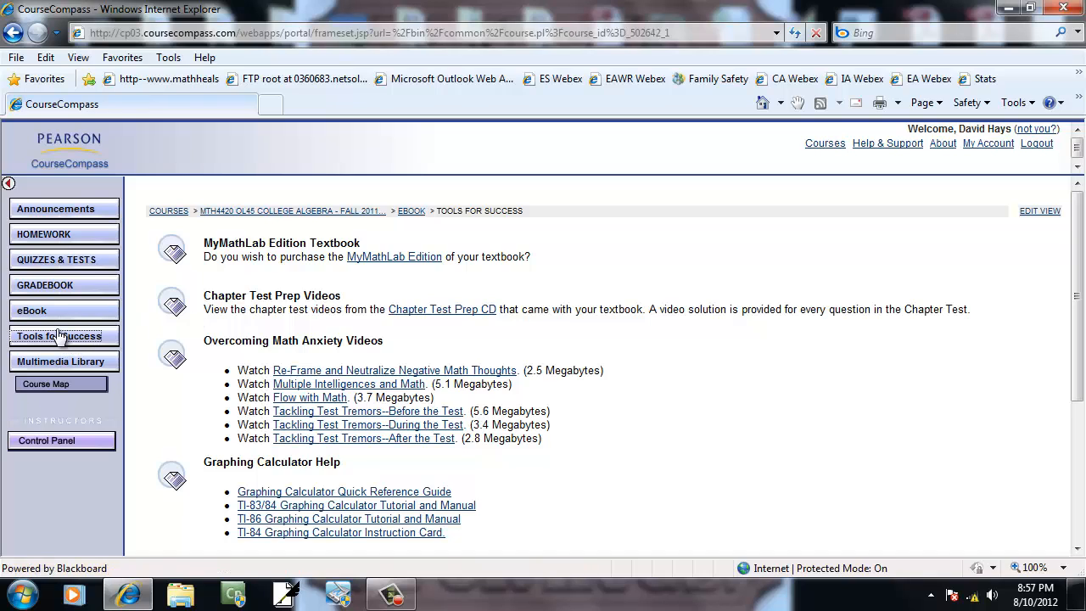
# View the instructor Control Panel and return to the MTH4420 OL45 College Algebra course page
pyautogui.click(98, 447)
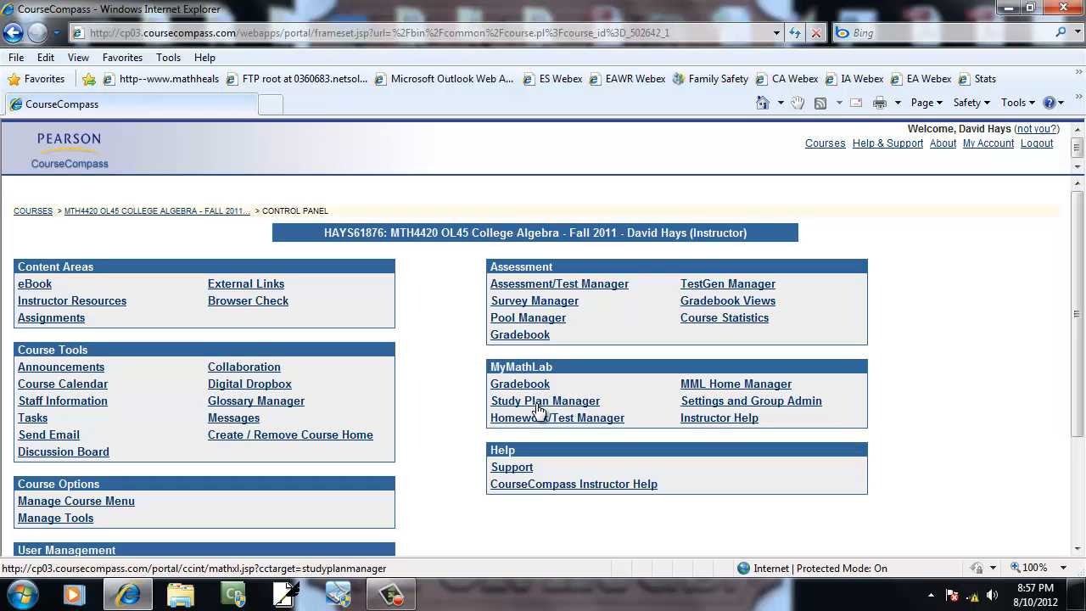
pyautogui.click(183, 212)
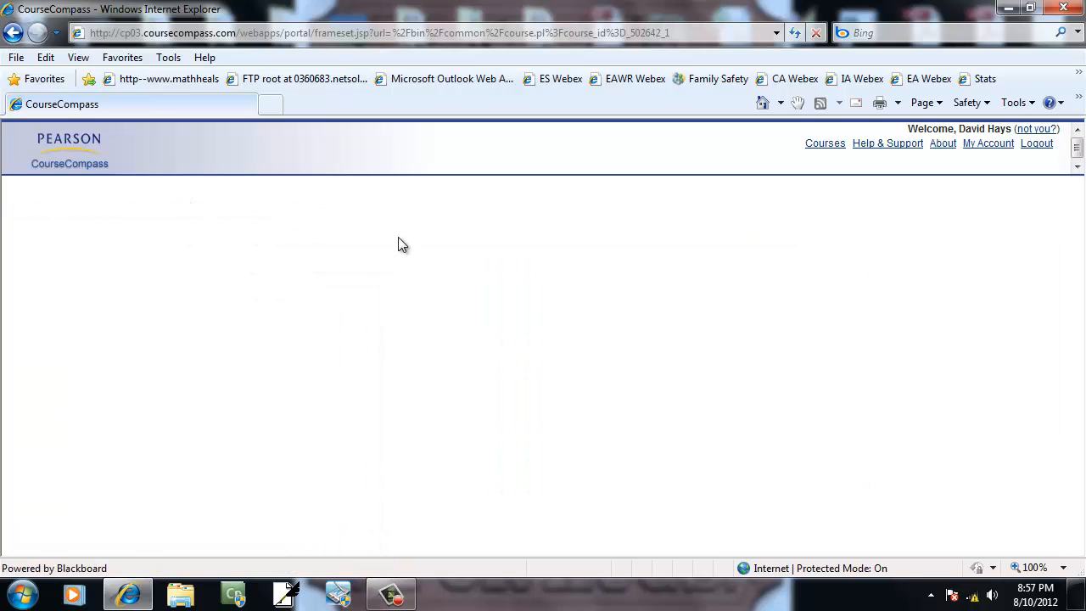